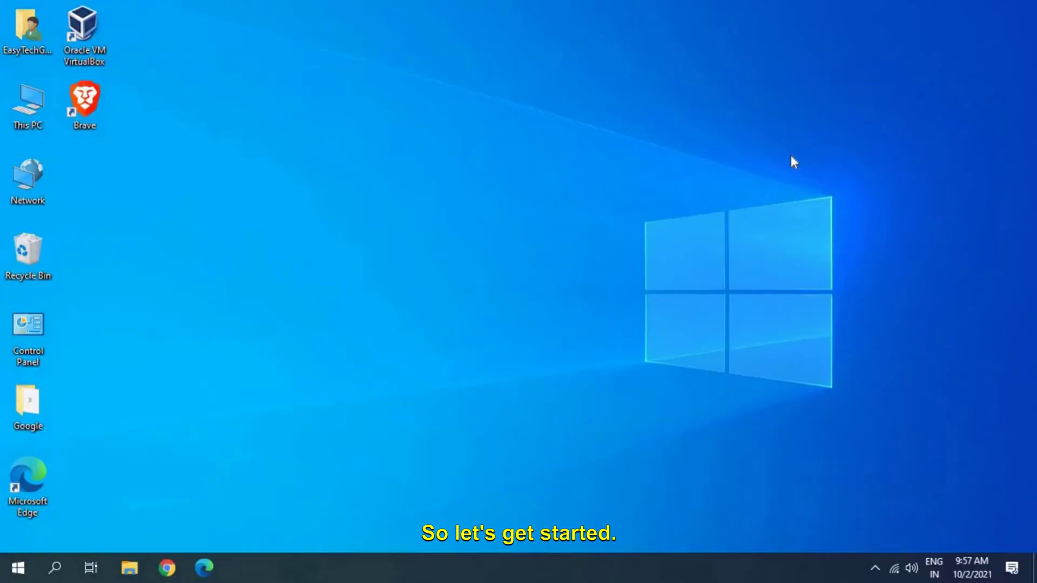
Step: Open the properties of the connected Wi-Fi network, check its network profile setting, and close Settings
left_click(492, 339)
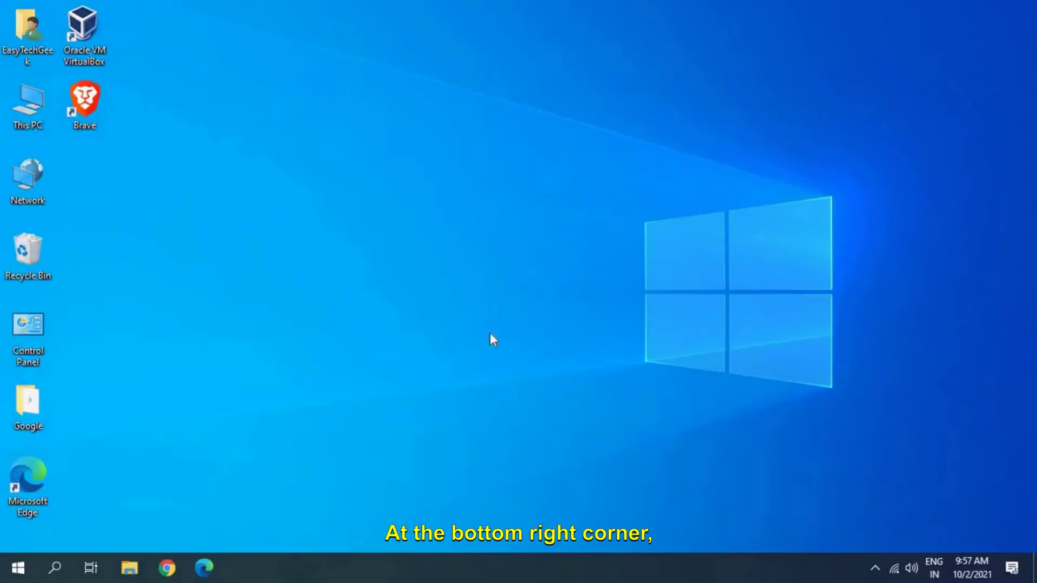
left_click(895, 569)
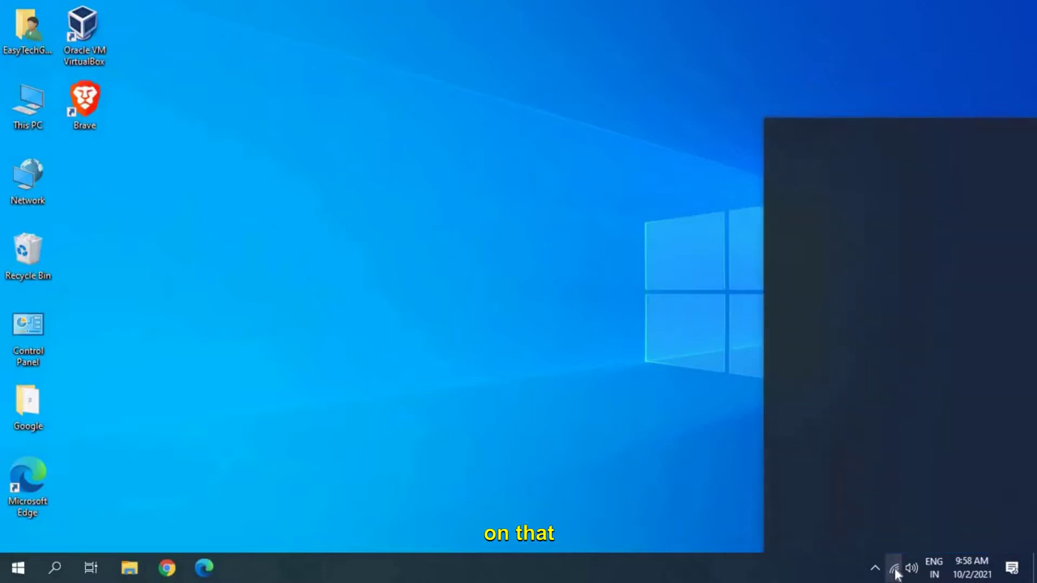
left_click(825, 173)
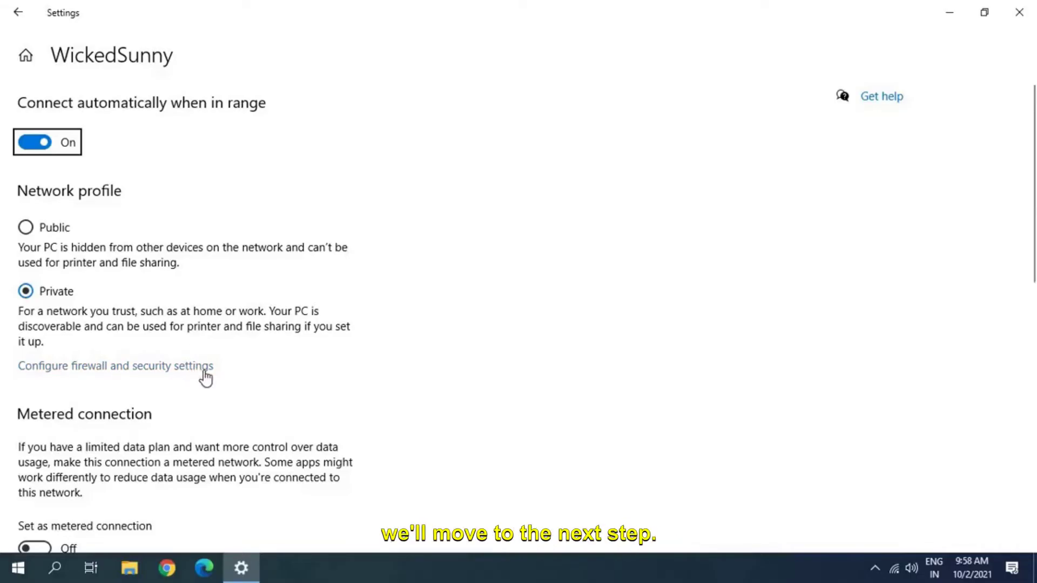
left_click(1024, 13)
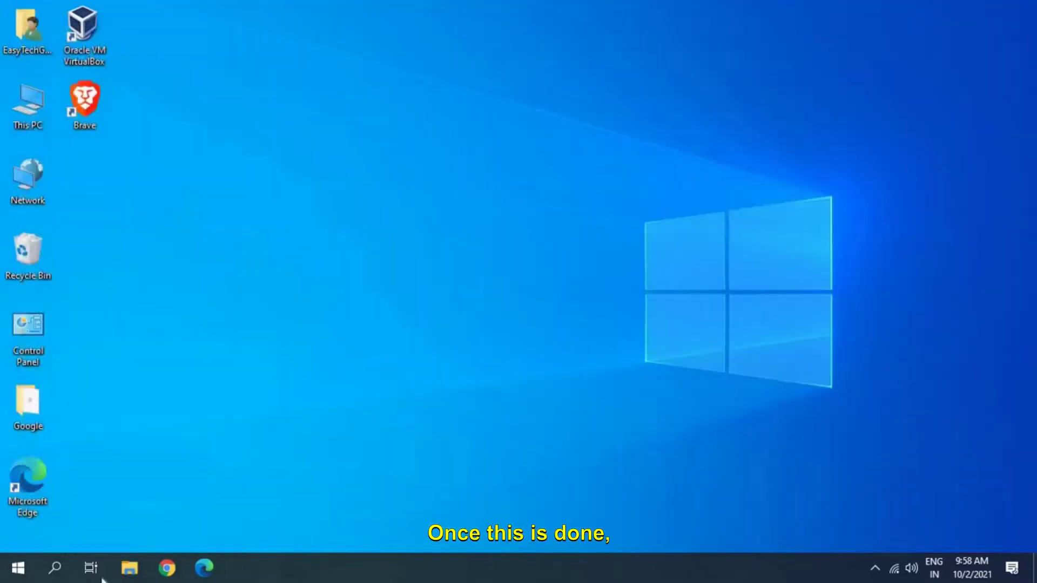
Step: Open Device Manager, launch it again with the Run command devmgmt.msc, and close the extra window
right_click(18, 567)
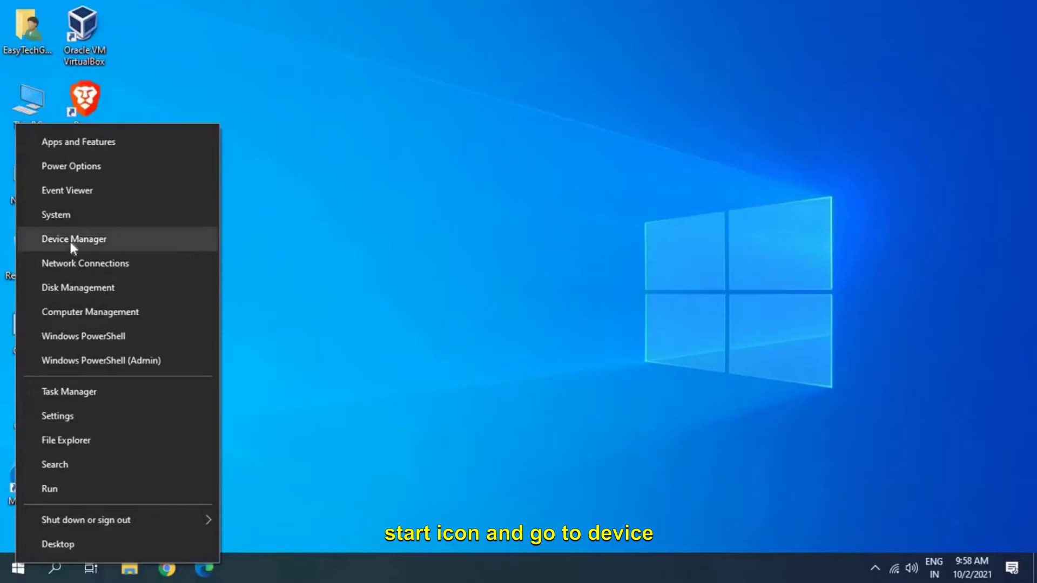
left_click(70, 241)
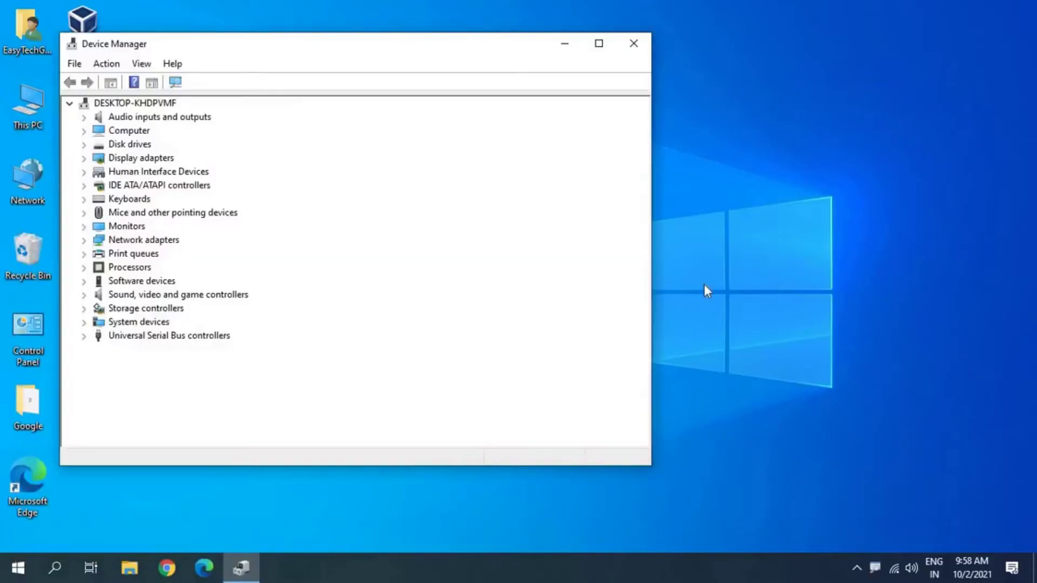
key("super+r")
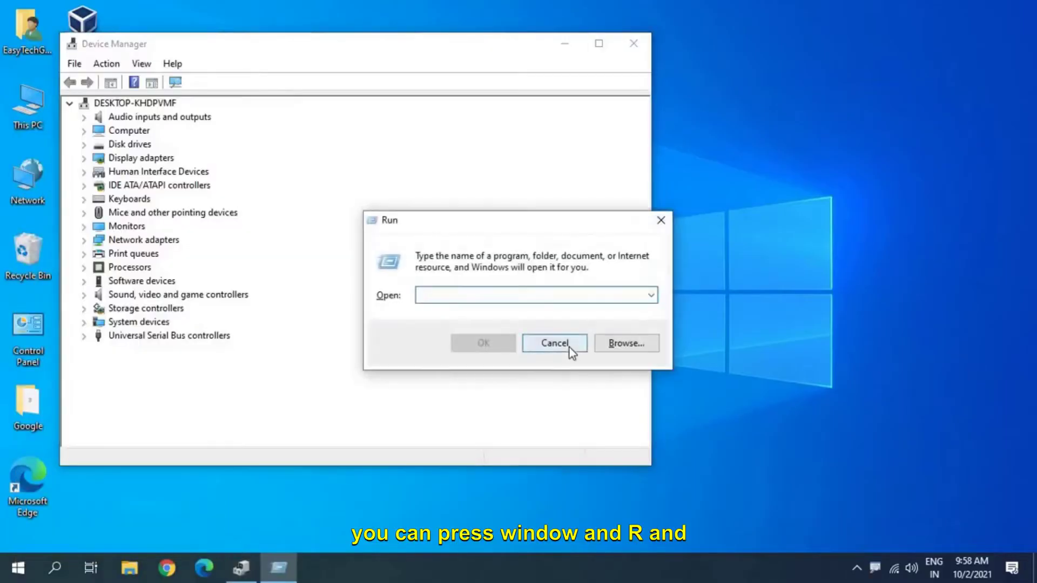
type("devmgmt.msc")
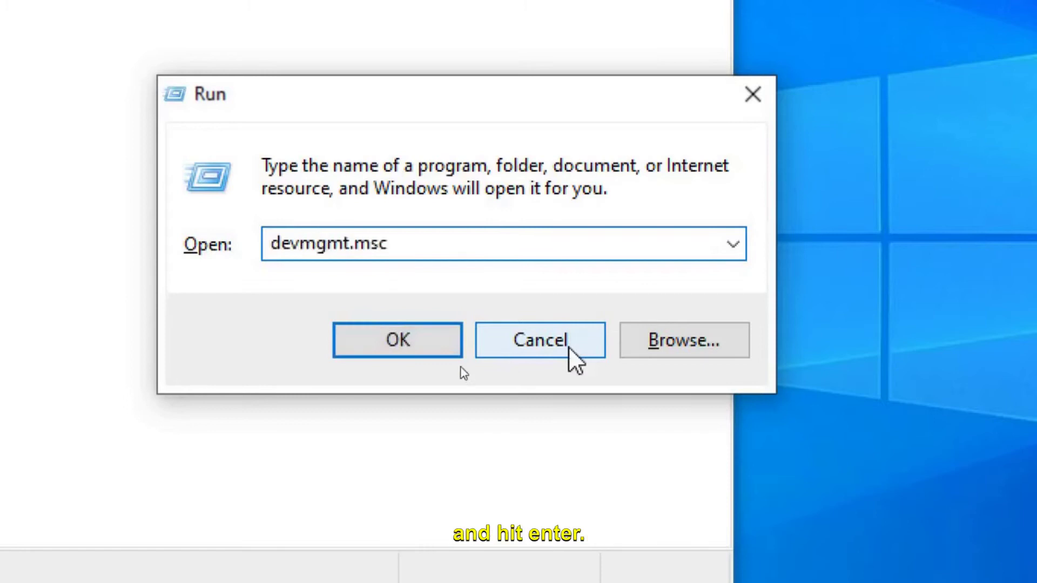
left_click(396, 340)
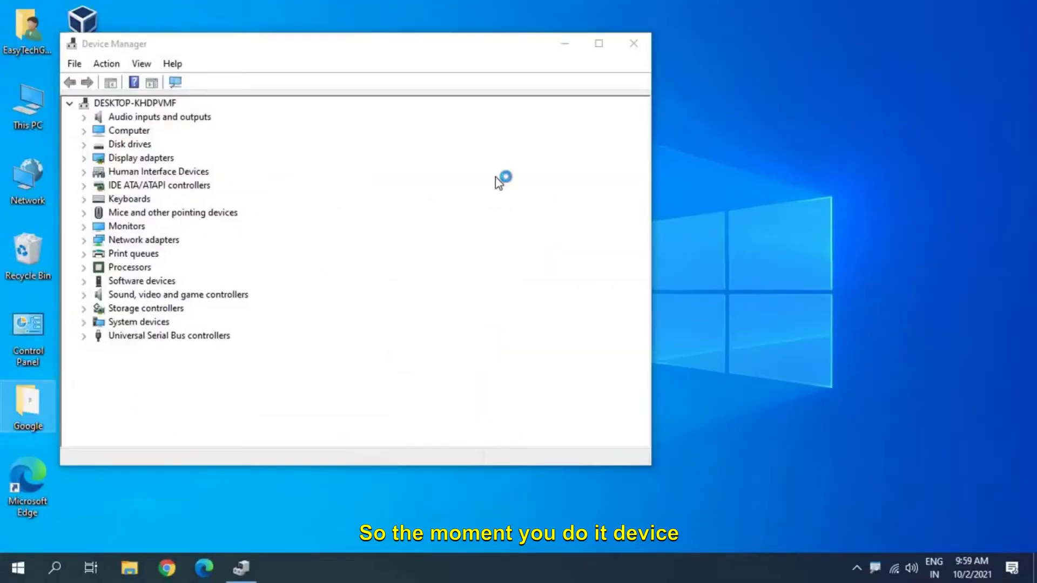
left_click(634, 44)
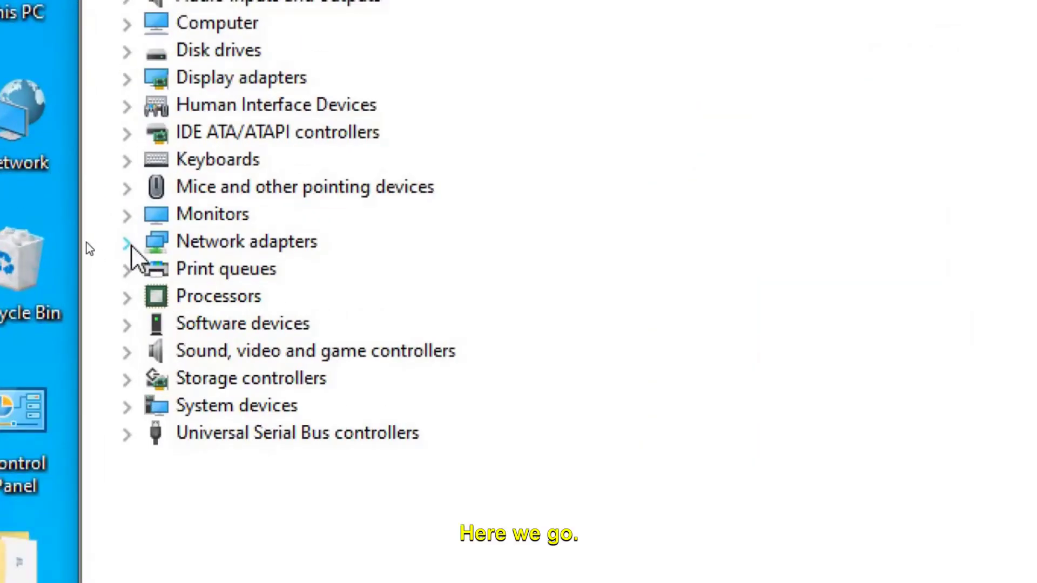
Step: Stop the computer from turning off the Realtek RTL8188EU wireless adapter to save power, and close Device Manager
left_click(127, 243)
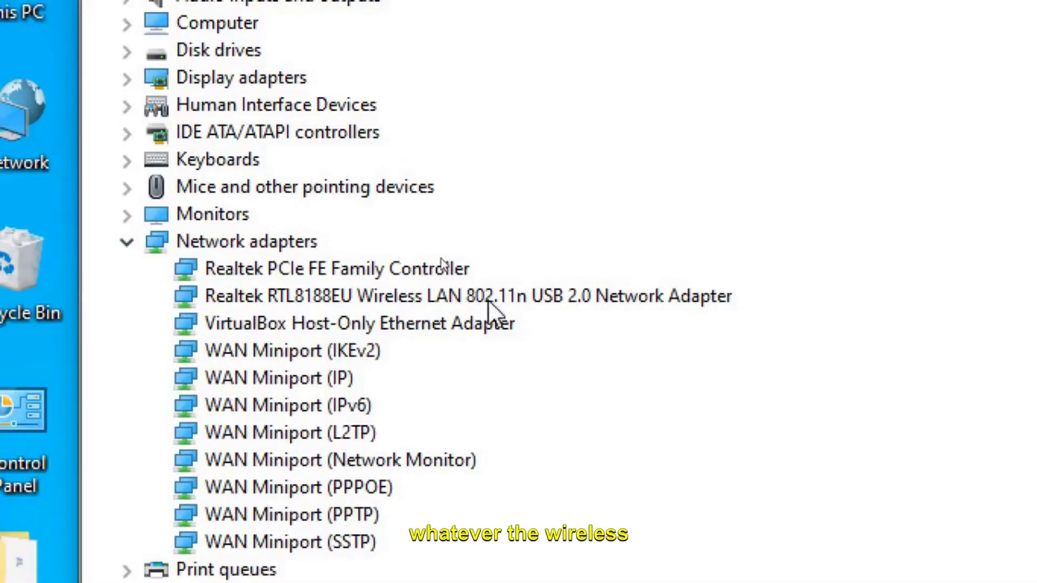
left_click(302, 294)
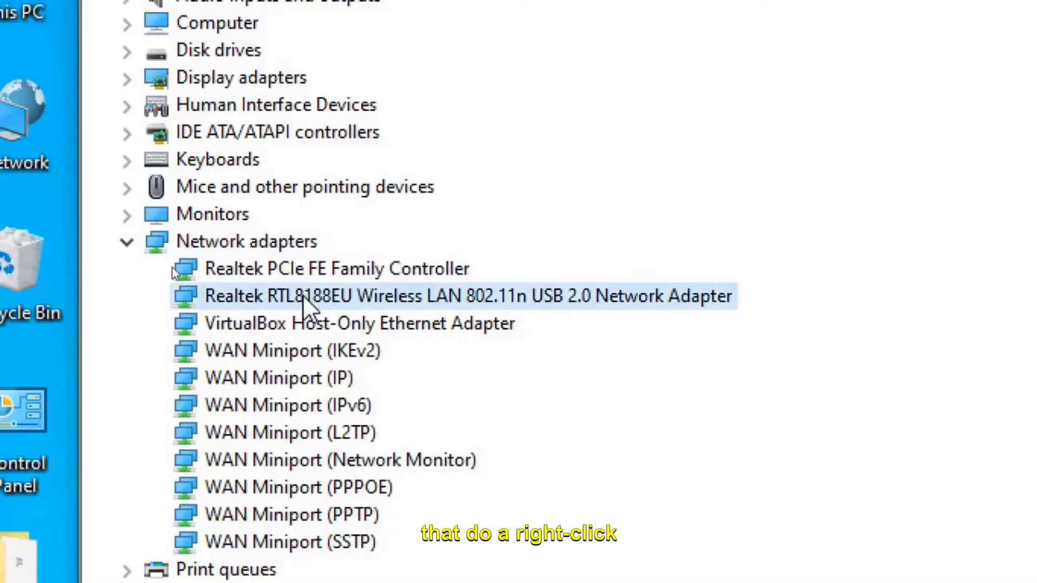
right_click(302, 295)
left_click(423, 481)
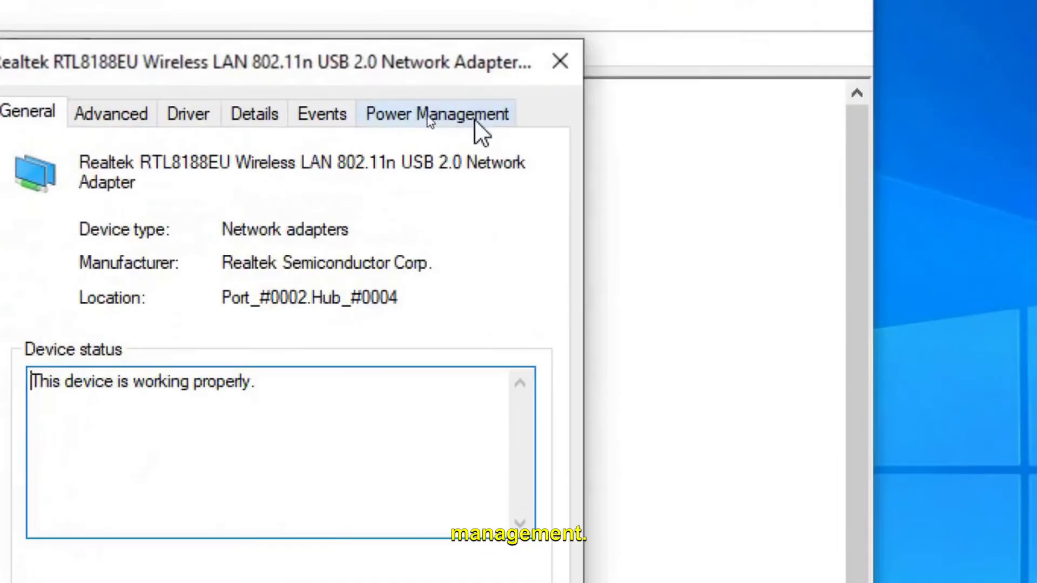
left_click(430, 114)
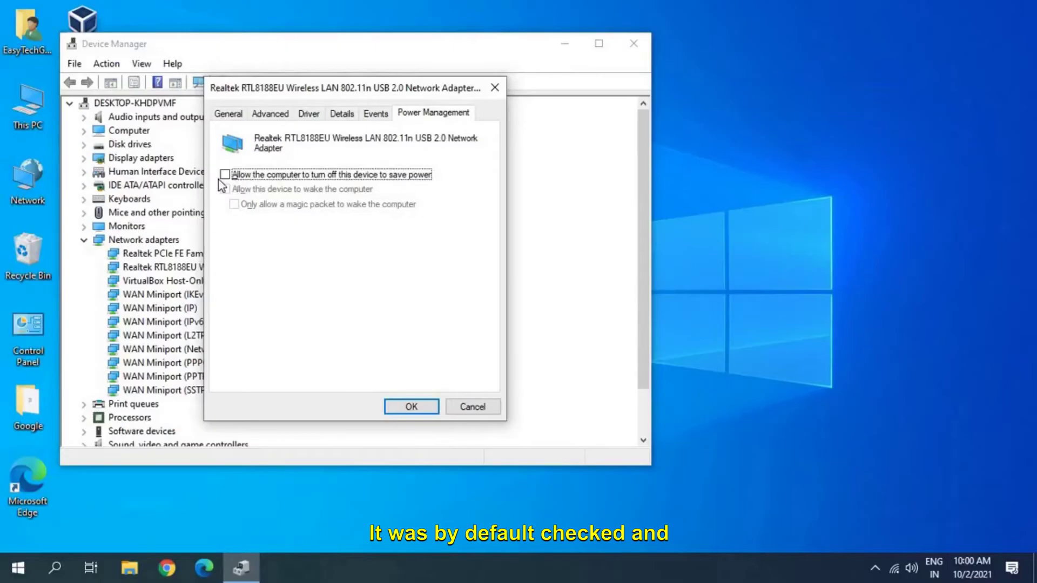
key("Return")
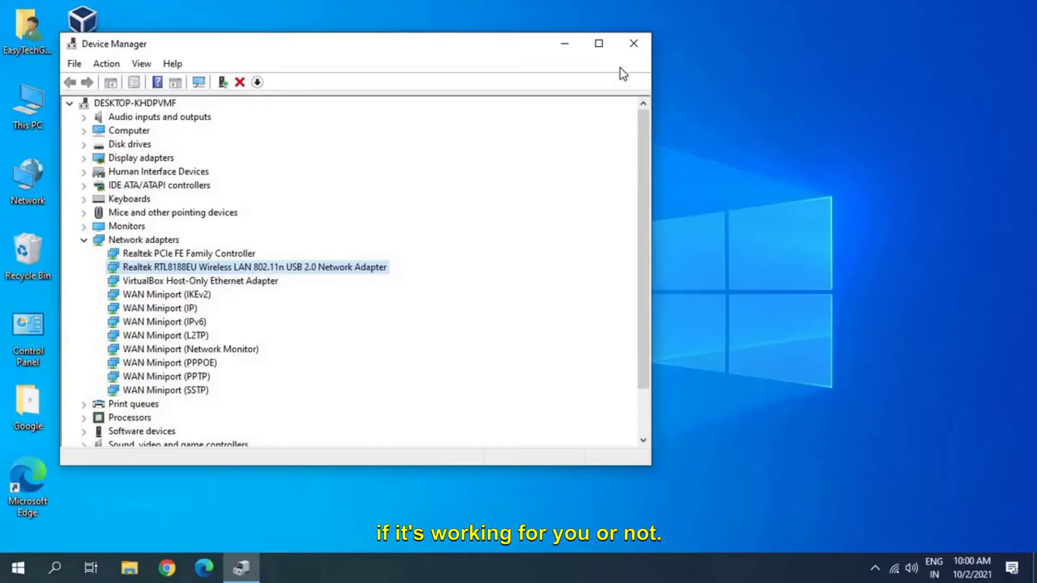
left_click(642, 48)
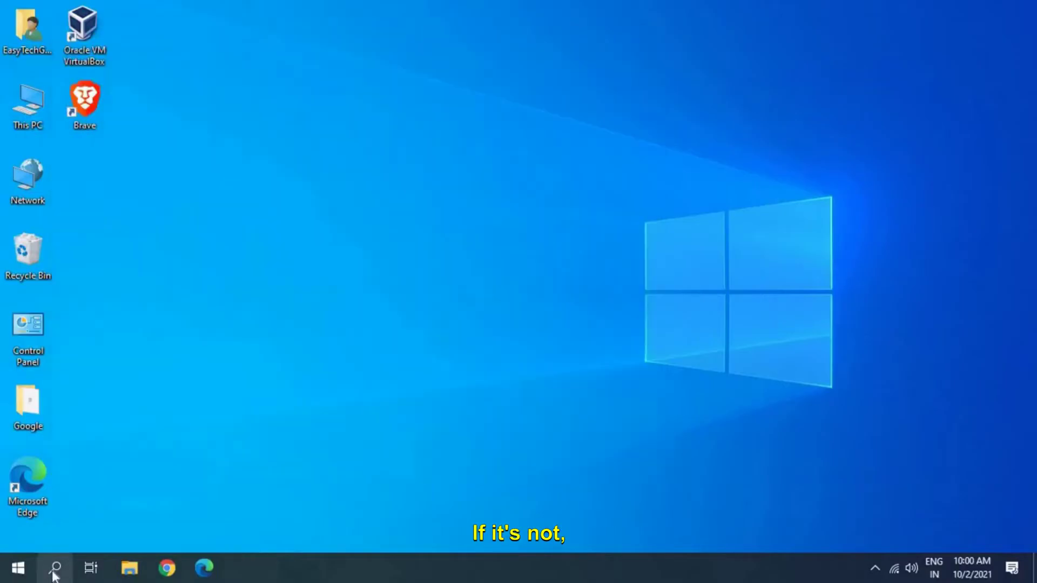
Step: Search Windows for power, open Power & sleep settings, and bring up the Balanced plan's advanced power settings
left_click(56, 568)
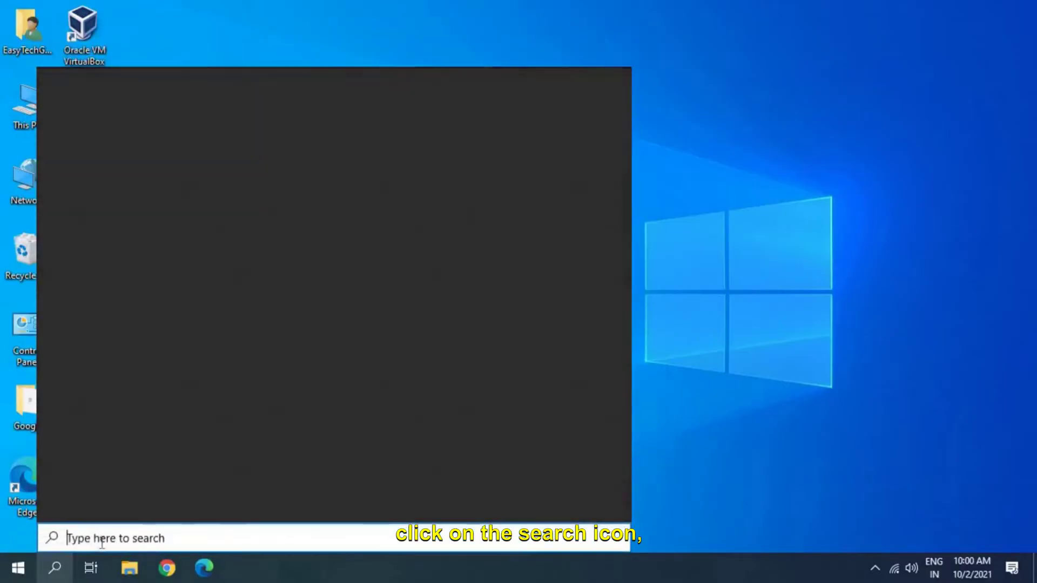
type("power")
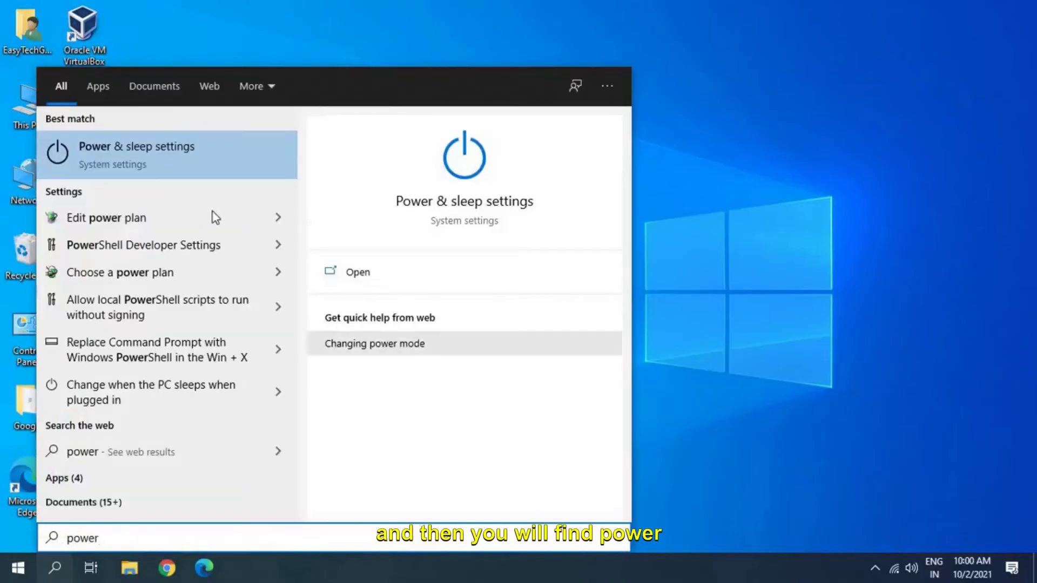
left_click(117, 155)
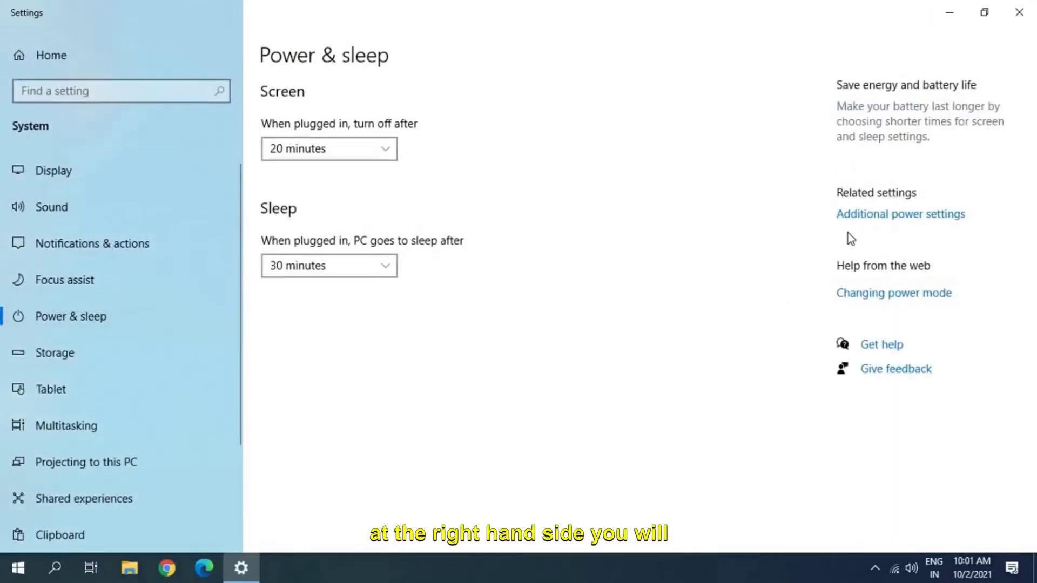
left_click(925, 219)
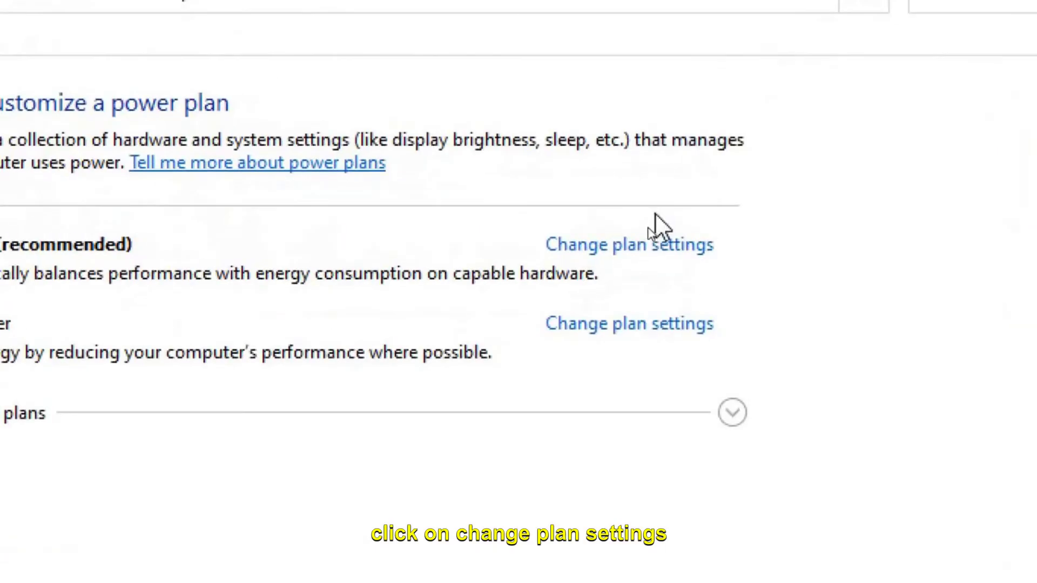
left_click(643, 245)
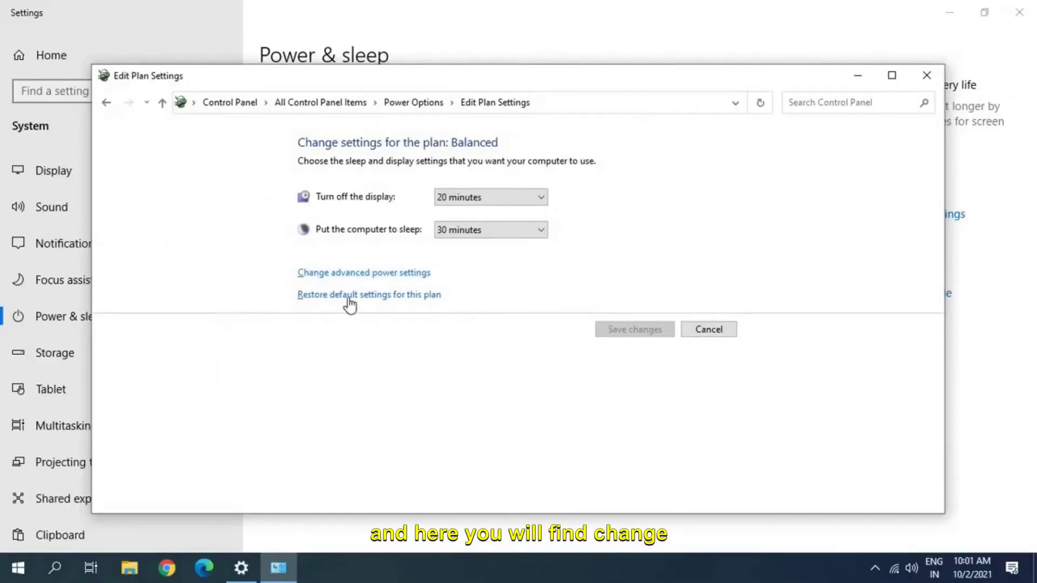
left_click(373, 274)
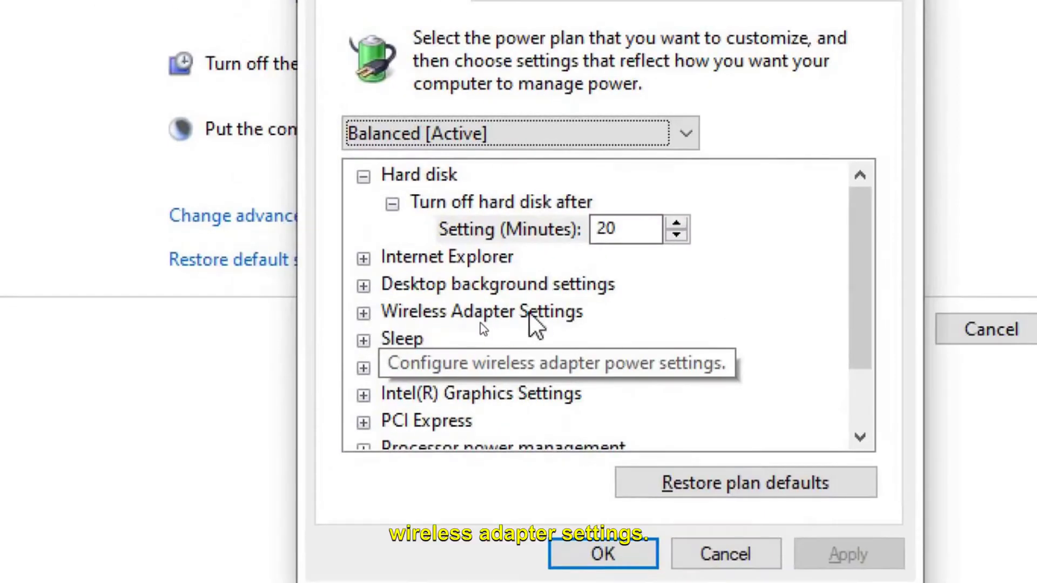
Step: Set the wireless adapter's Power Saving Mode to Maximum Performance, apply it, and close all power settings windows
left_click(363, 313)
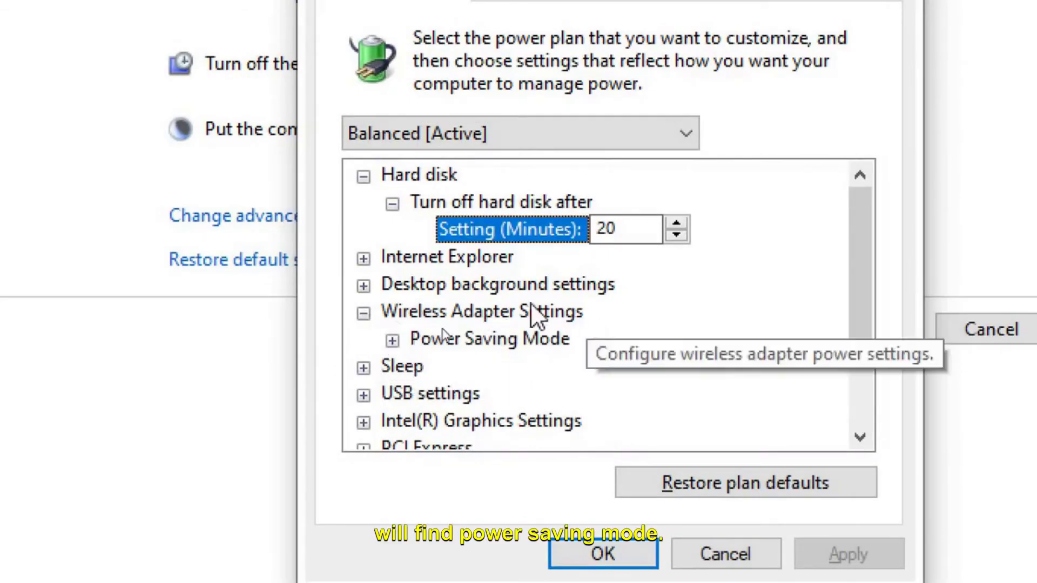
left_click(391, 340)
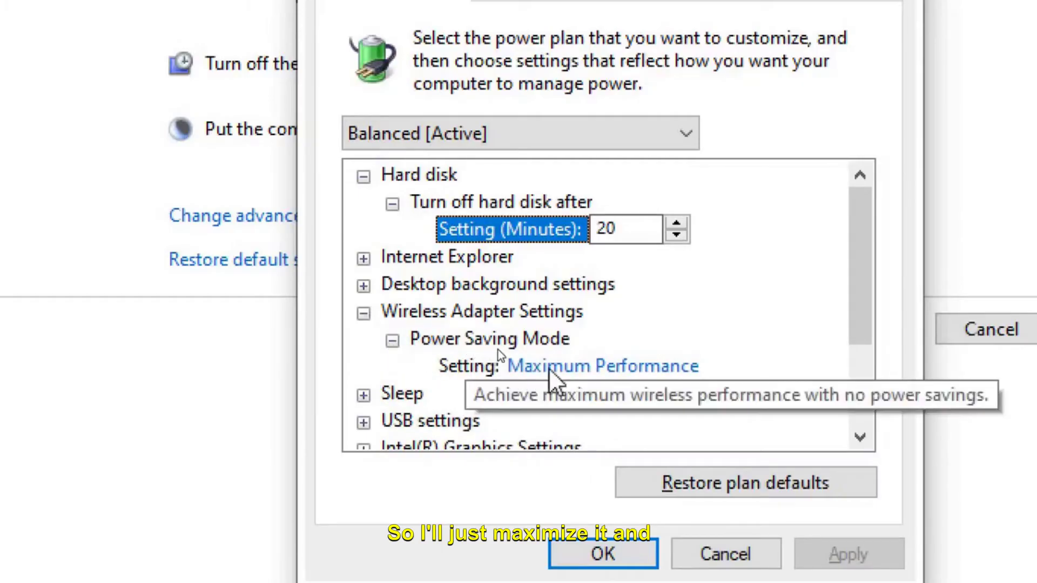
left_click(568, 367)
left_click(568, 367)
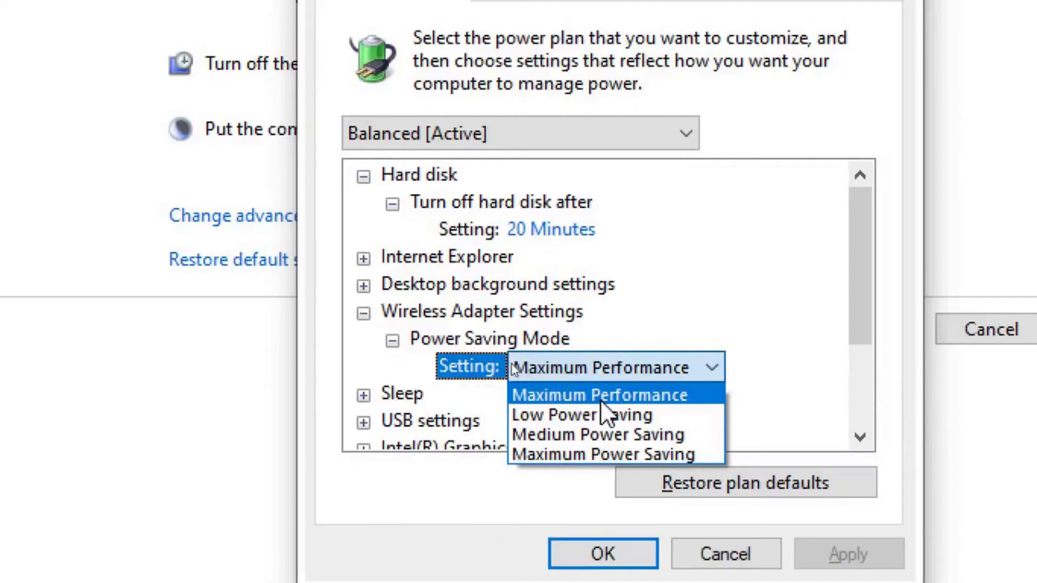
left_click(653, 396)
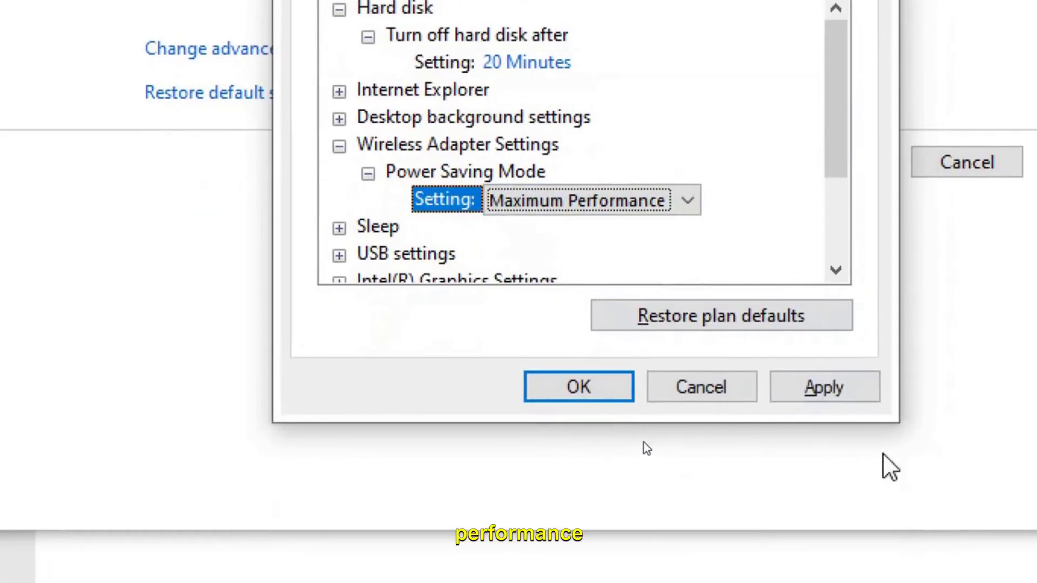
left_click(861, 559)
left_click(552, 396)
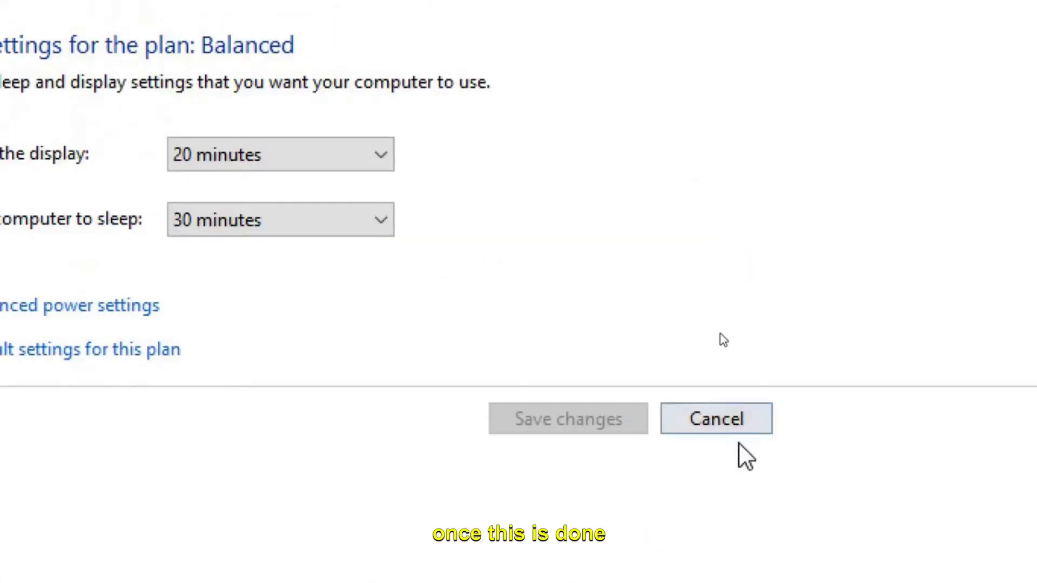
left_click(739, 423)
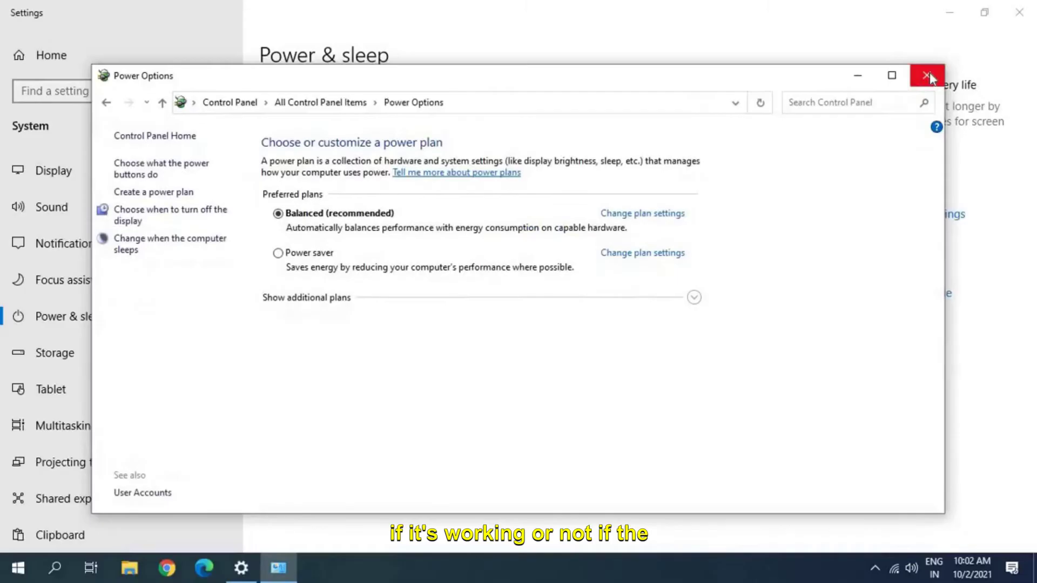
left_click(927, 78)
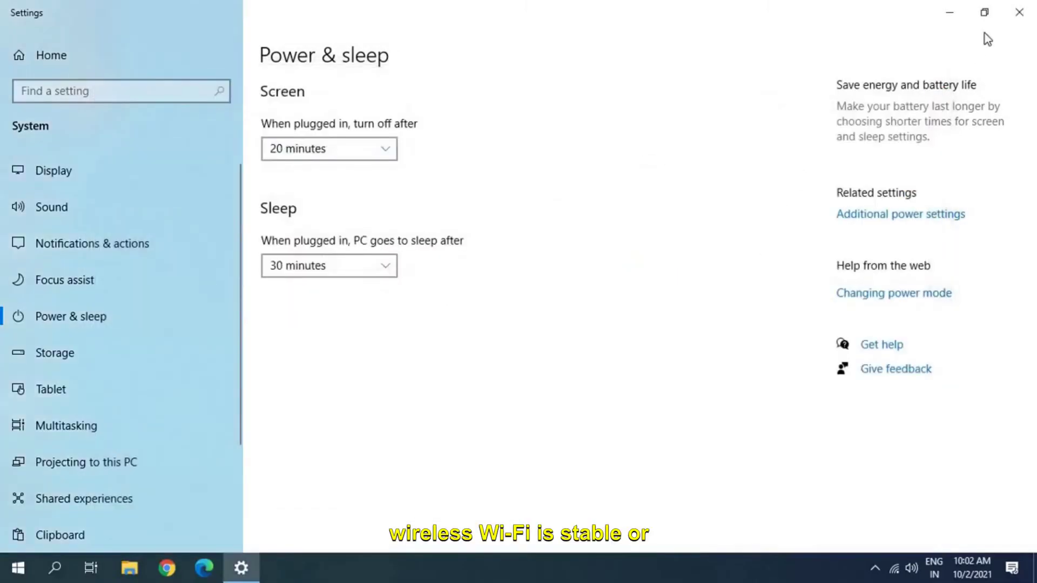
left_click(1019, 12)
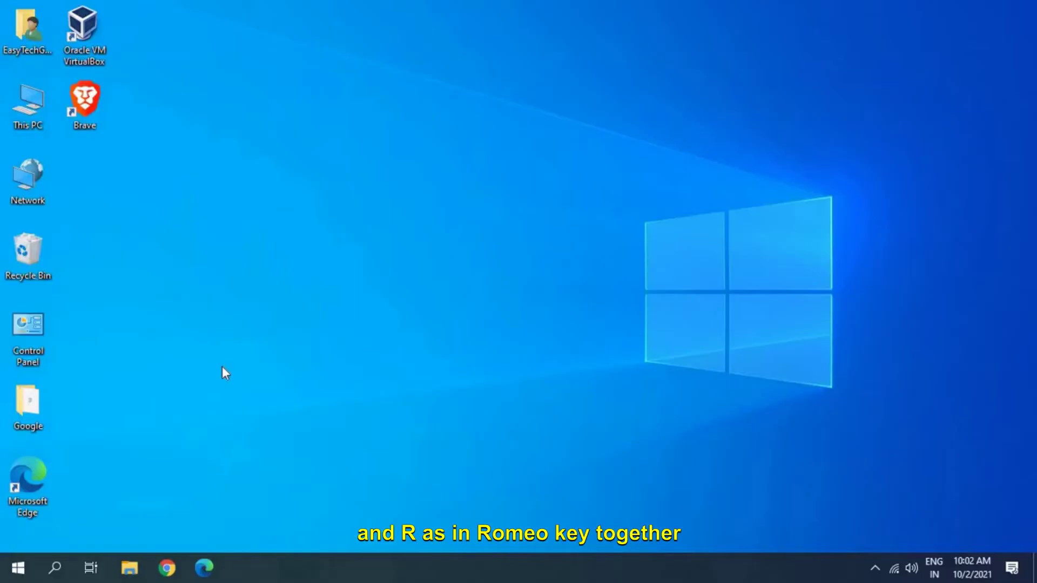
Step: Open the Services console with the Run command services.msc, maximize it, and select Background Intelligent Transfer Service
key("super+r")
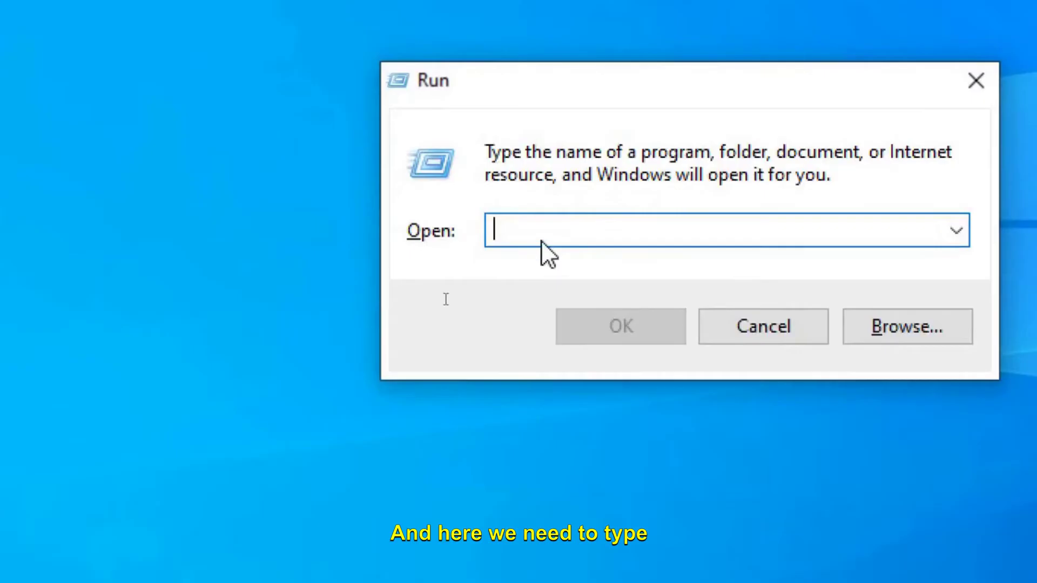
type("ser")
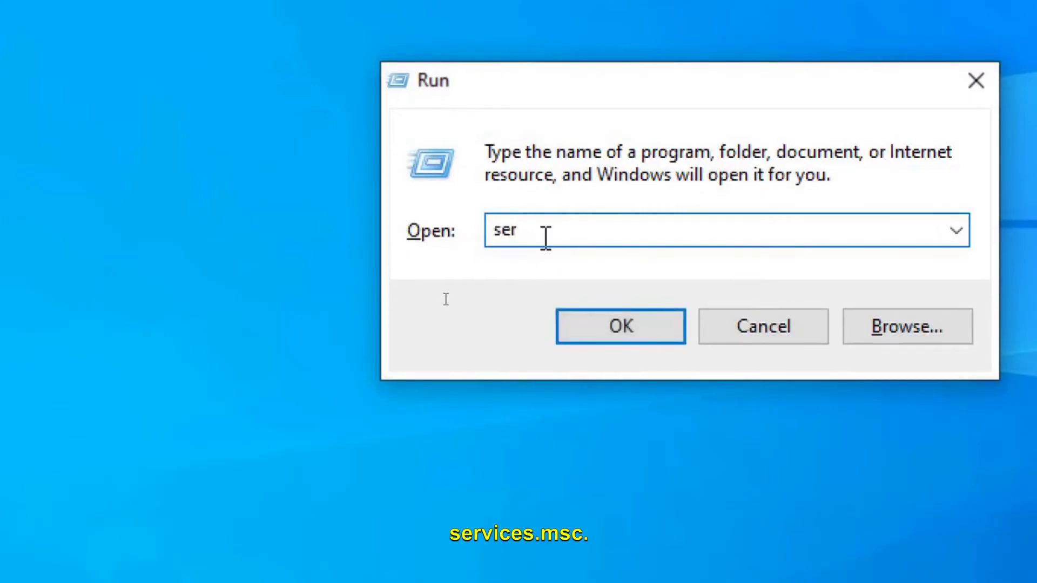
type("vices.msc")
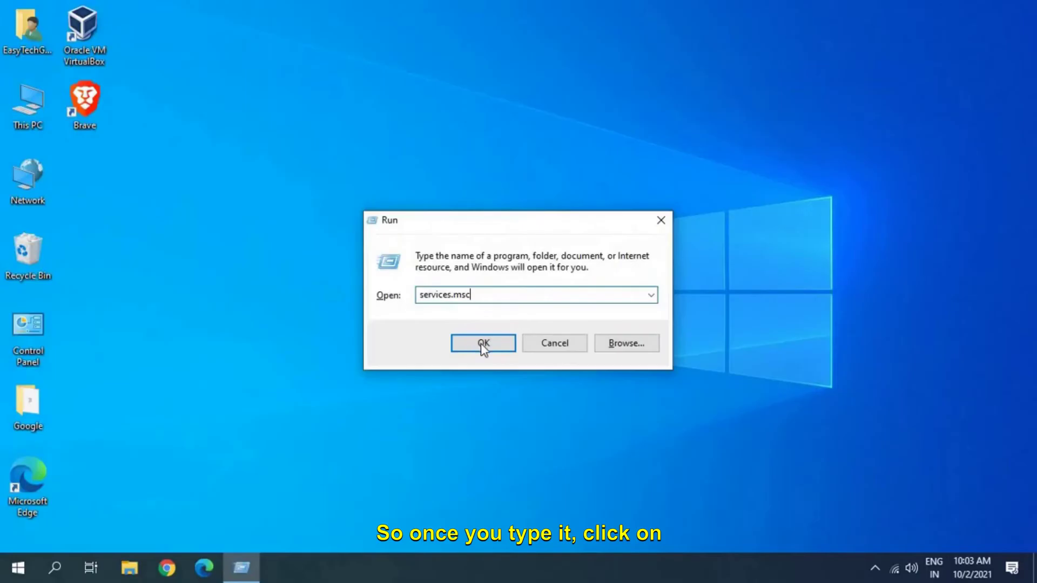
left_click(482, 344)
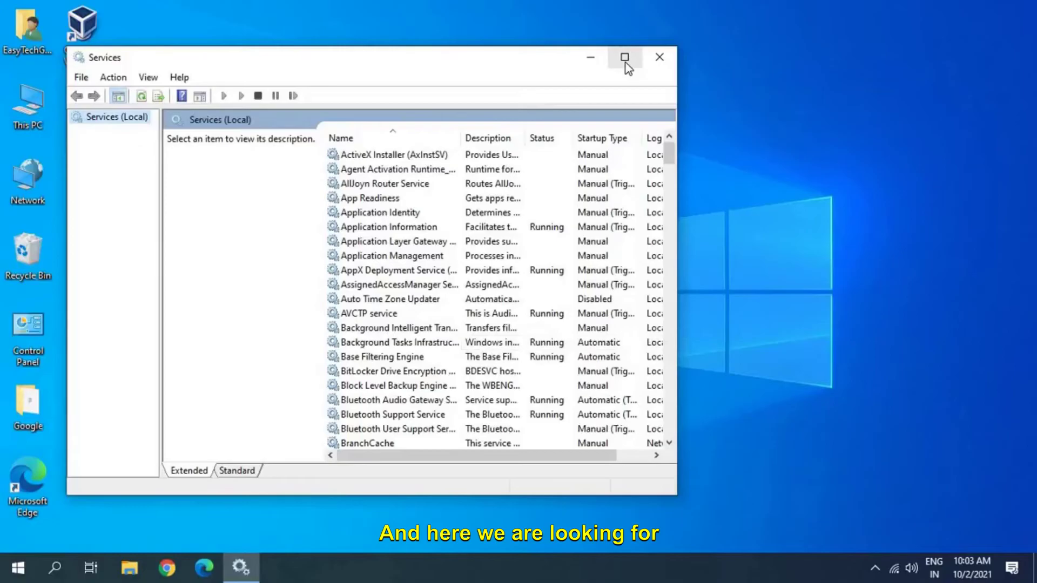
left_click(624, 56)
left_click(348, 275)
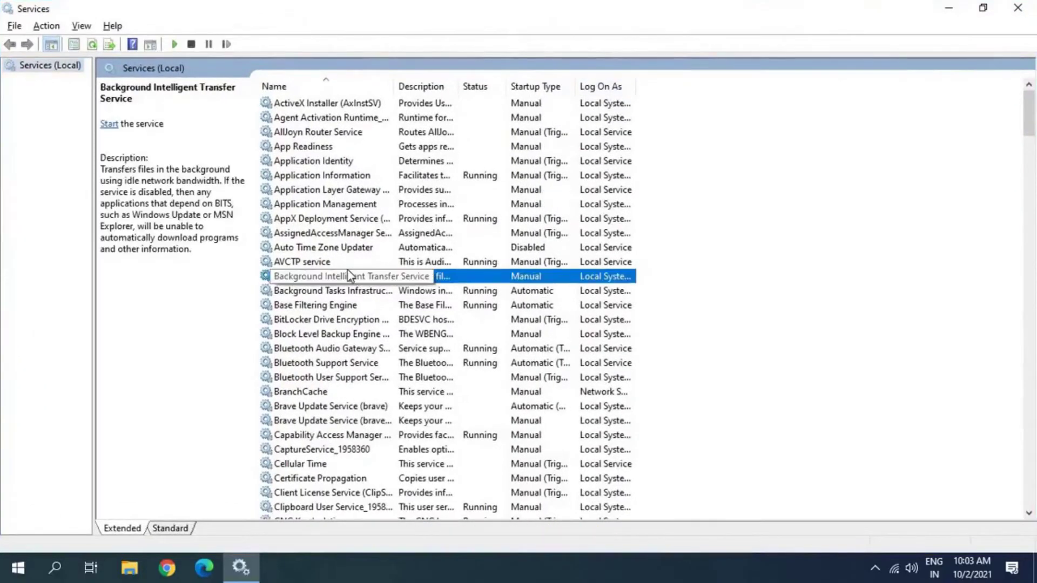
Step: Find the WWAN AutoConfig service in the services list and open its properties
key("alt")
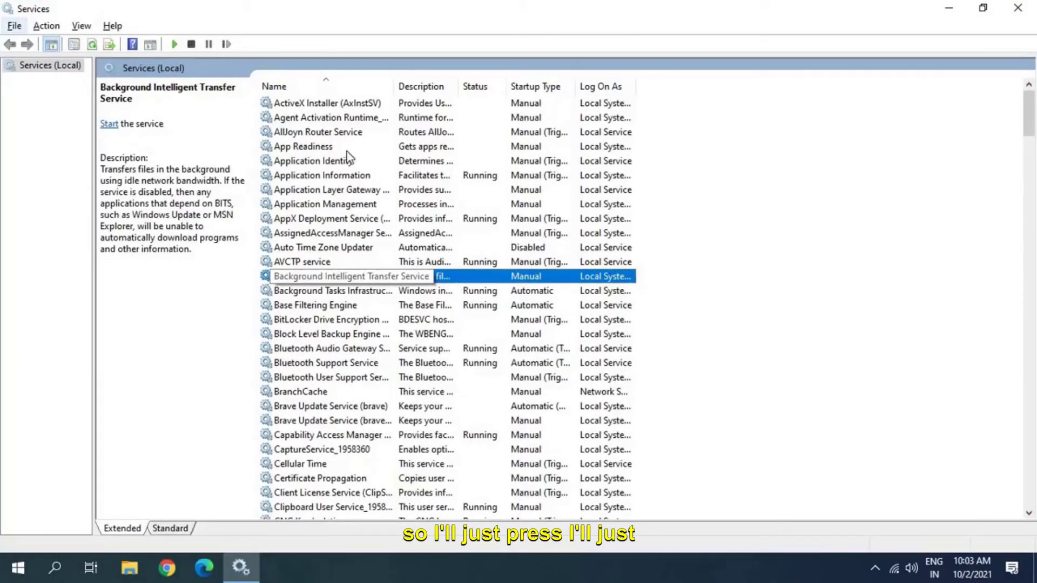
key("alt")
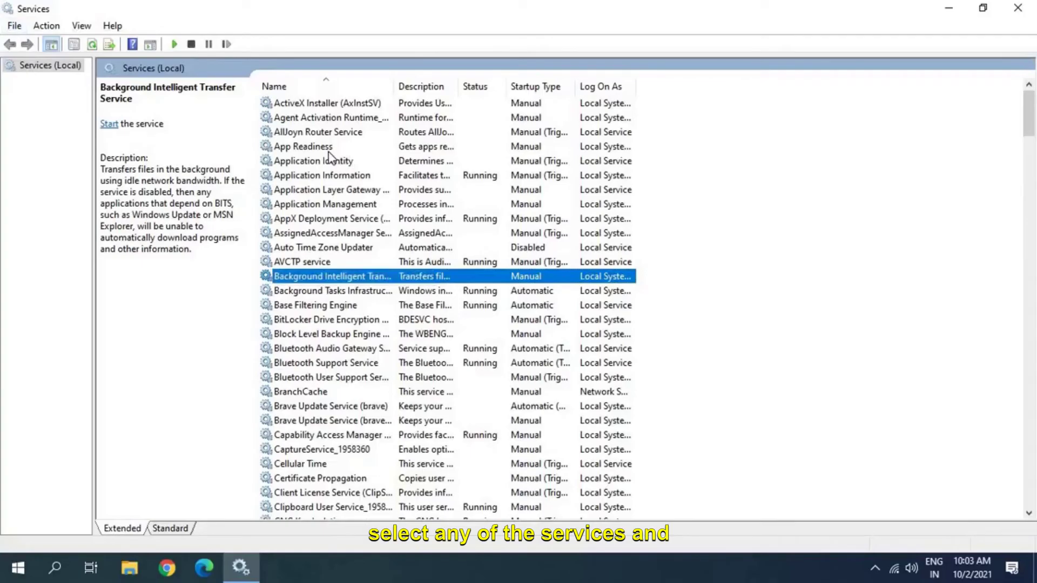
key("w")
scroll(335, 218, "down", 7)
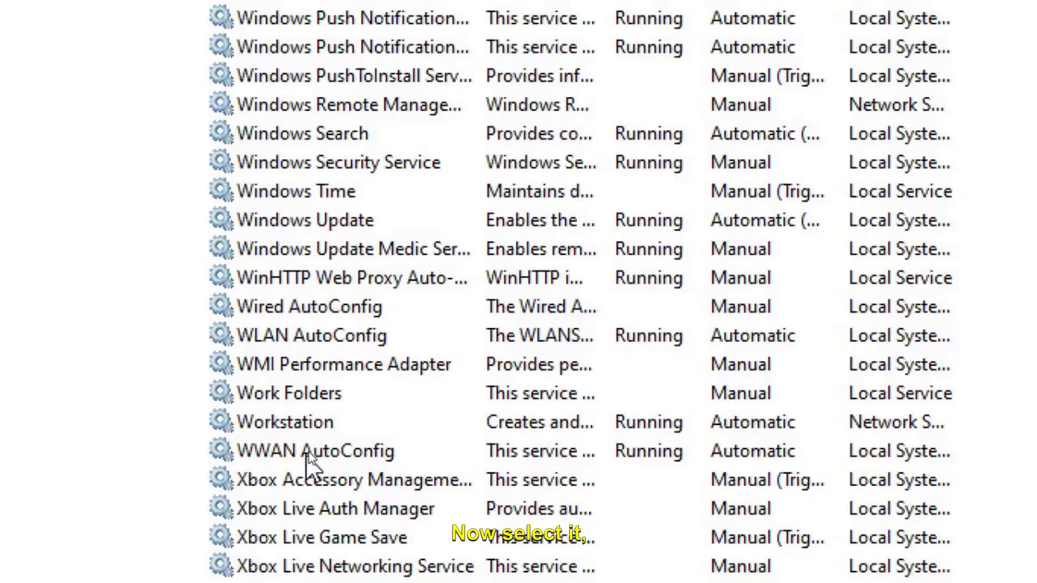
left_click(319, 452)
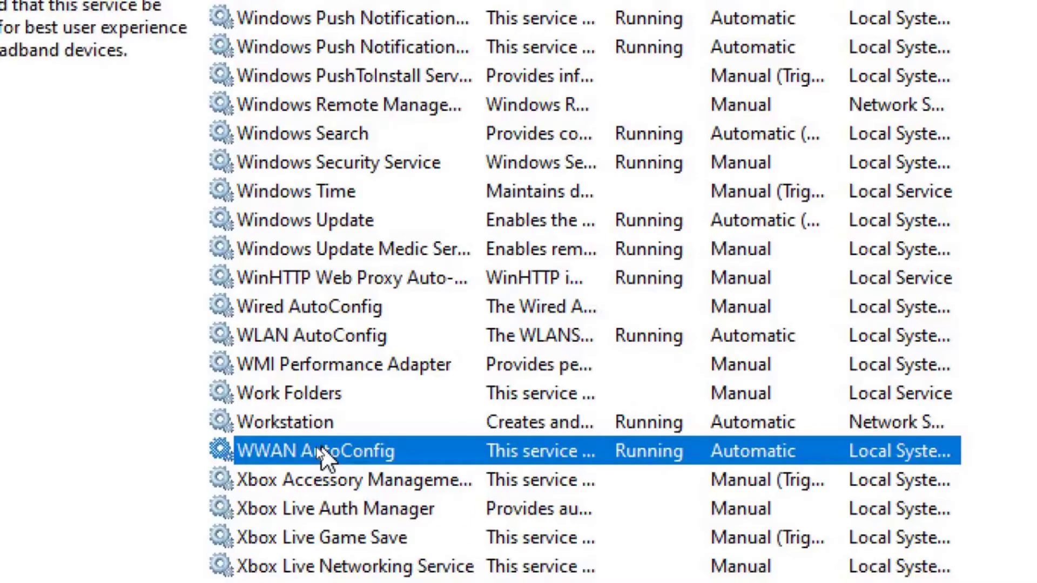
right_click(323, 454)
left_click(477, 375)
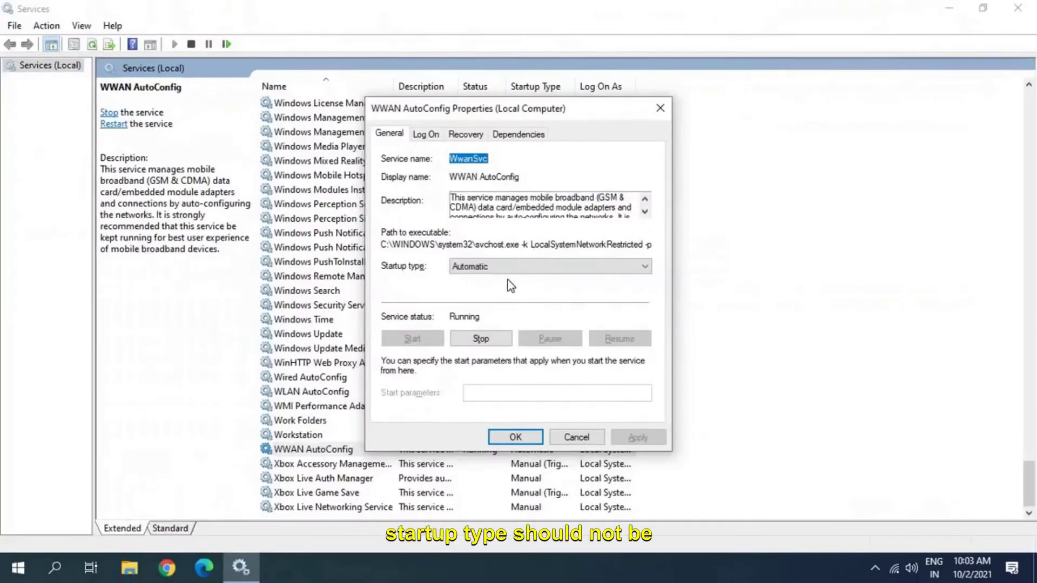
Step: Set the WWAN AutoConfig startup type to Automatic, apply it, and close the properties dialog
left_click(518, 267)
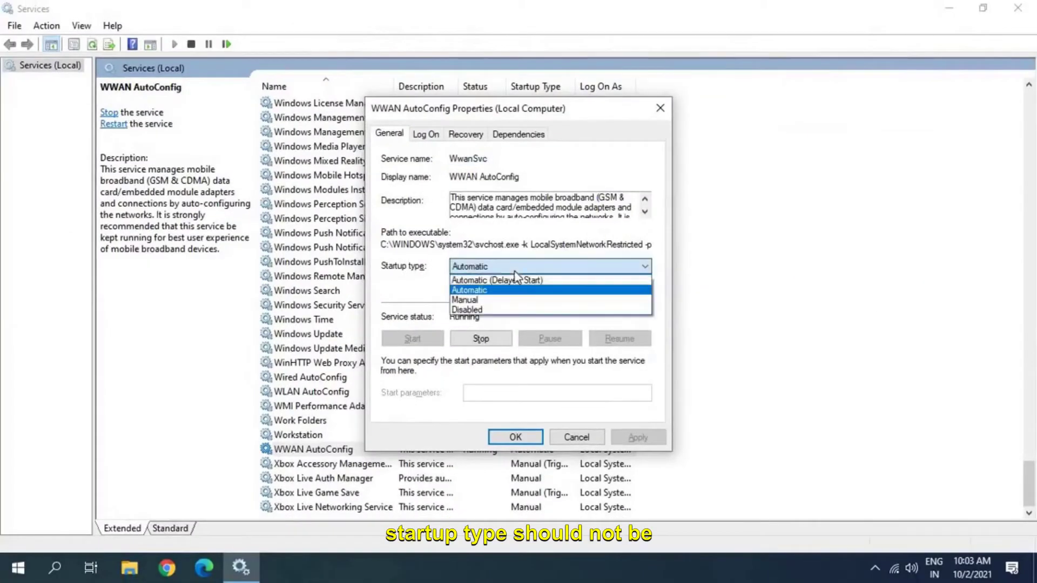
left_click(486, 292)
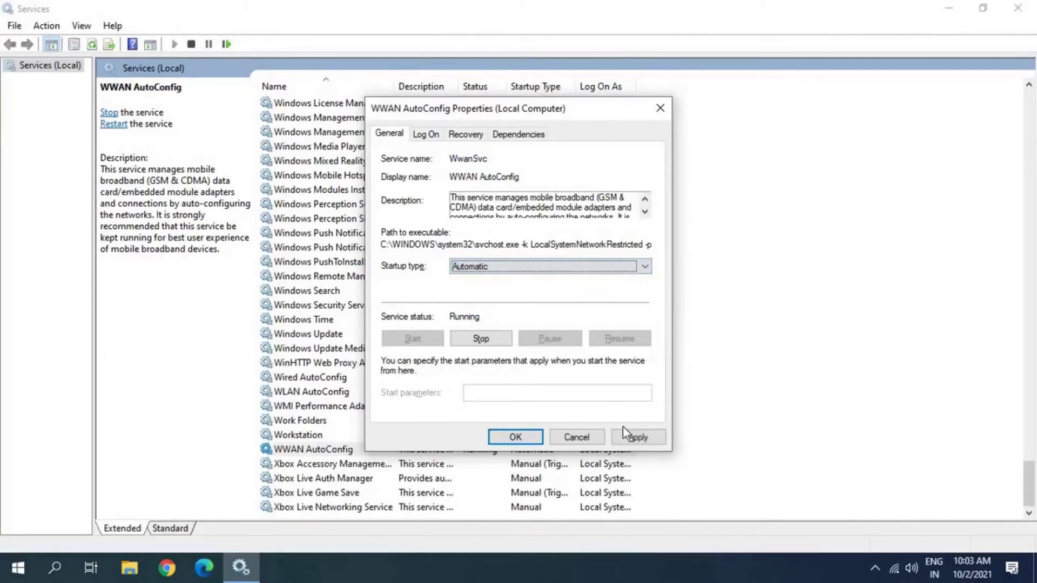
left_click(633, 438)
left_click(515, 437)
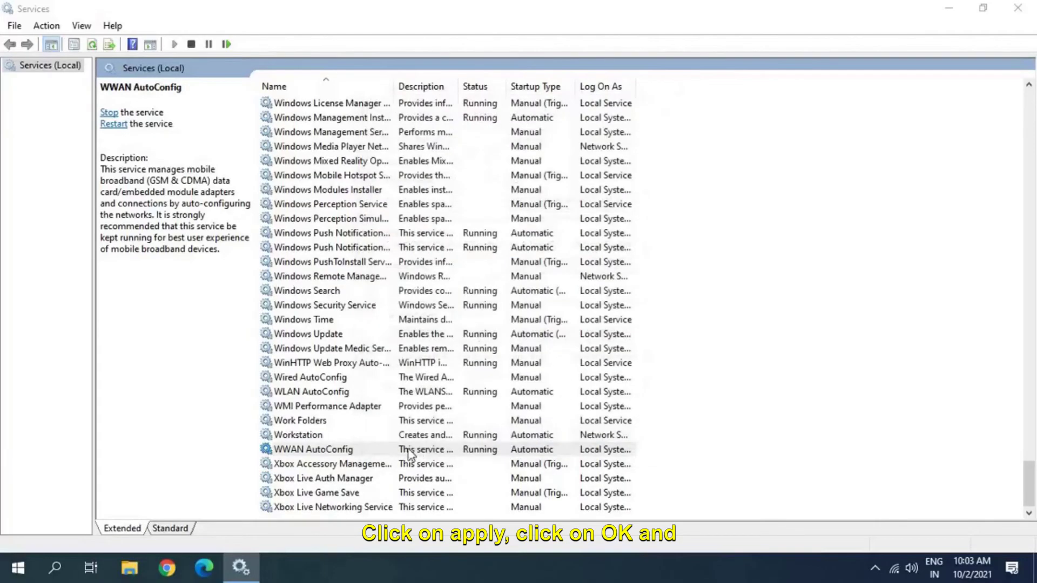
Step: Check whether WWAN AutoConfig can be started or is already running, and close the Services console
right_click(338, 447)
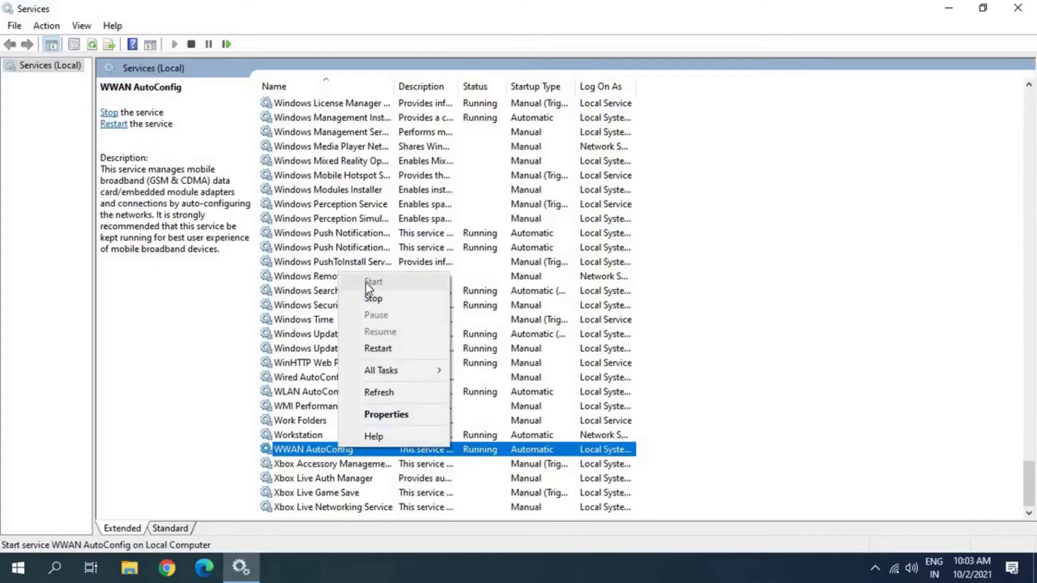
left_click(517, 458)
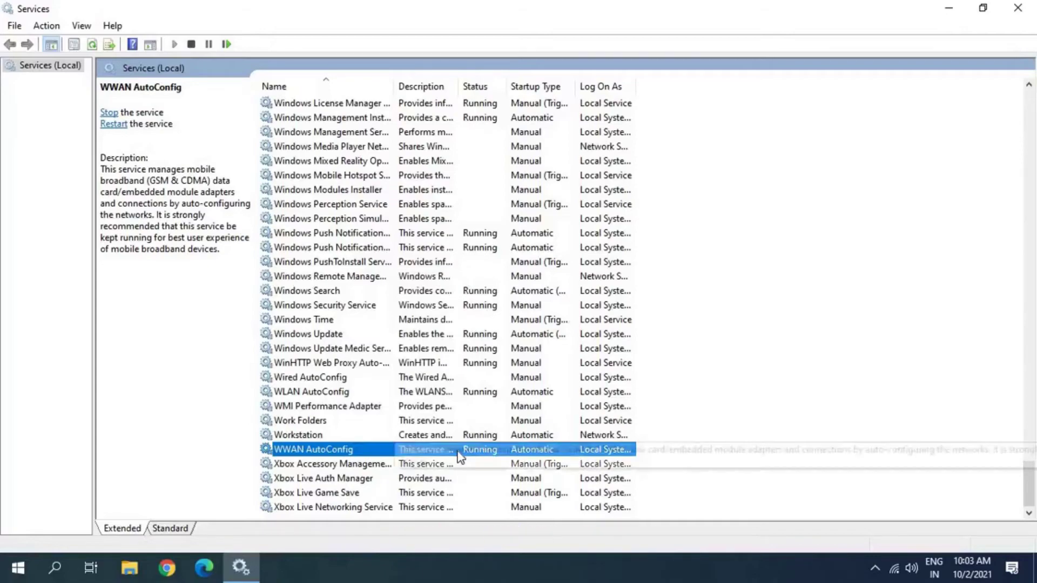
left_click(1018, 9)
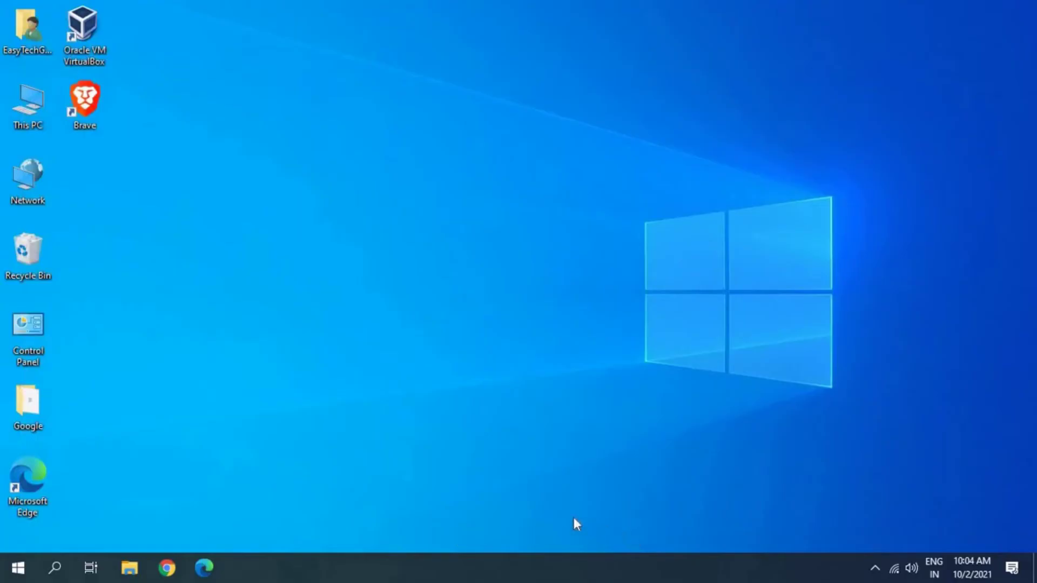
Step: Search Windows for cmd and run Command Prompt as administrator
left_click(56, 568)
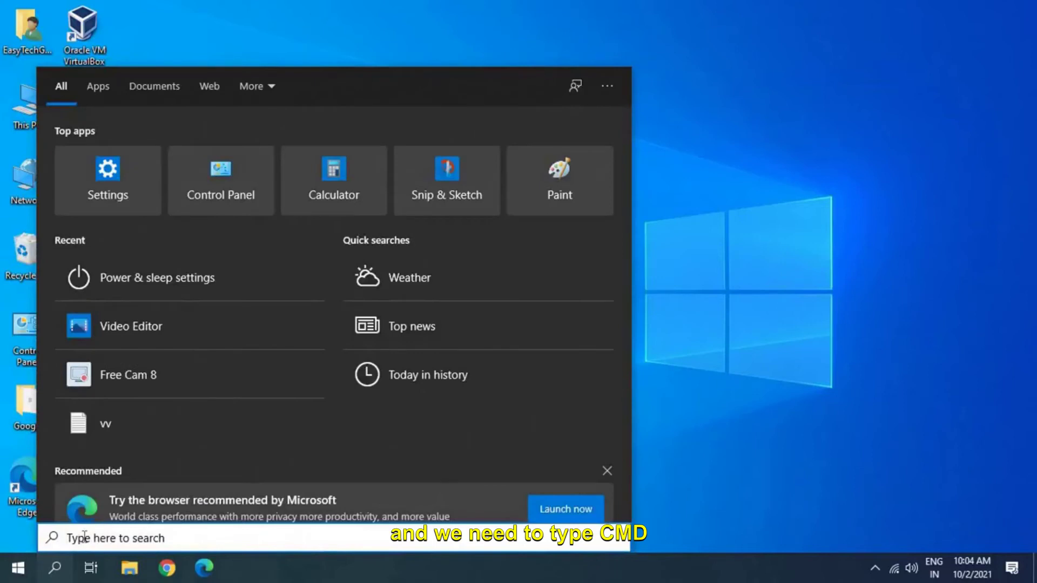
type("cmd")
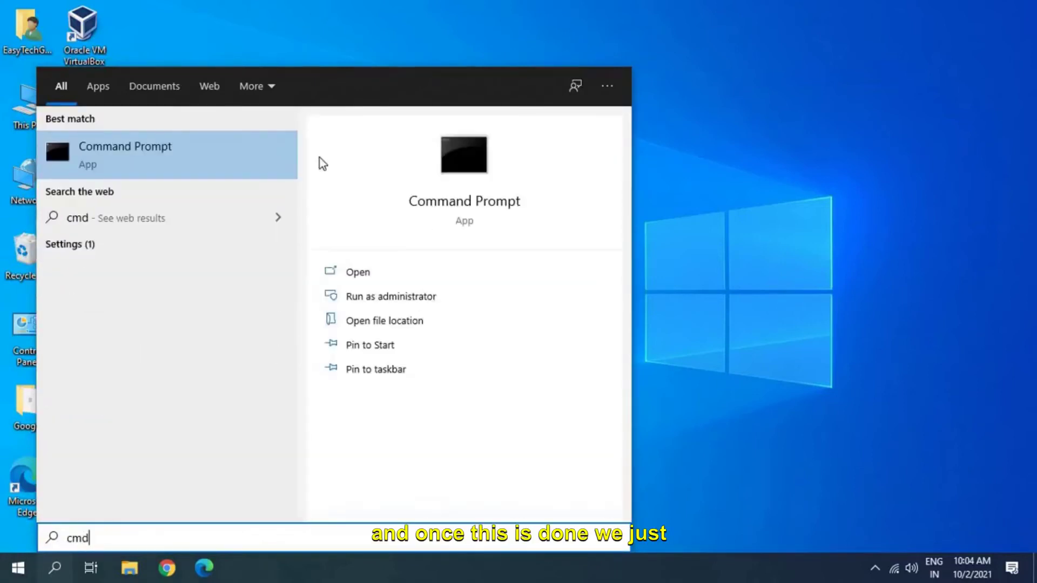
left_click(384, 298)
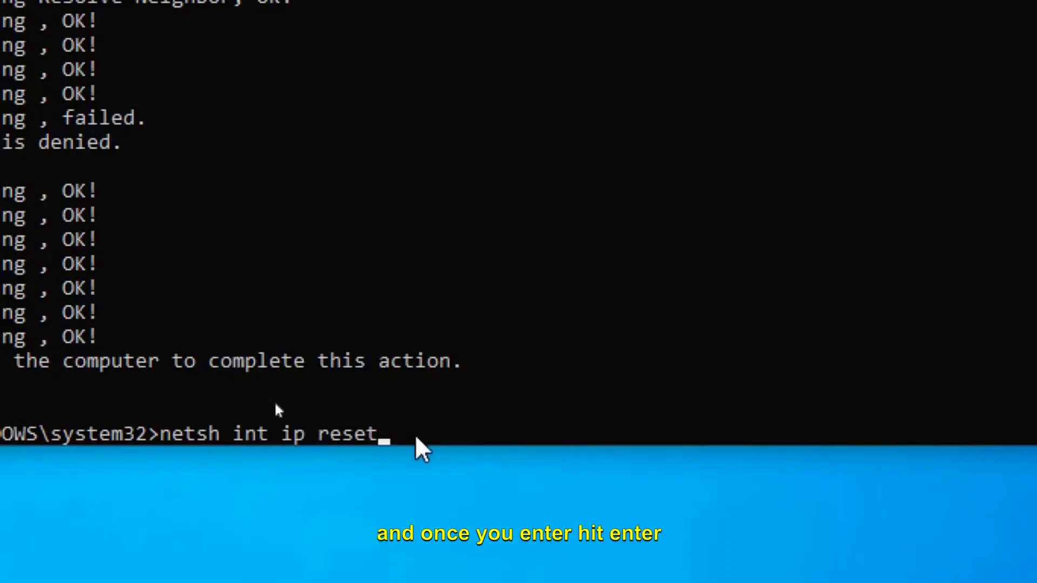
Step: Discard the pending netsh int ip reset command, run netsh winsock reset instead, and close Command Prompt
key("Escape")
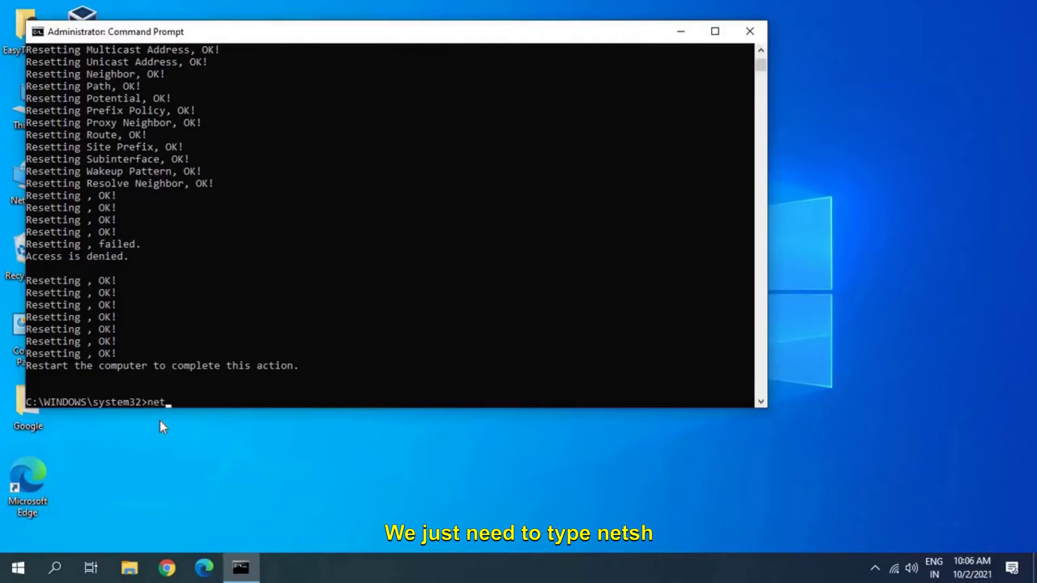
type("sh winsock reset")
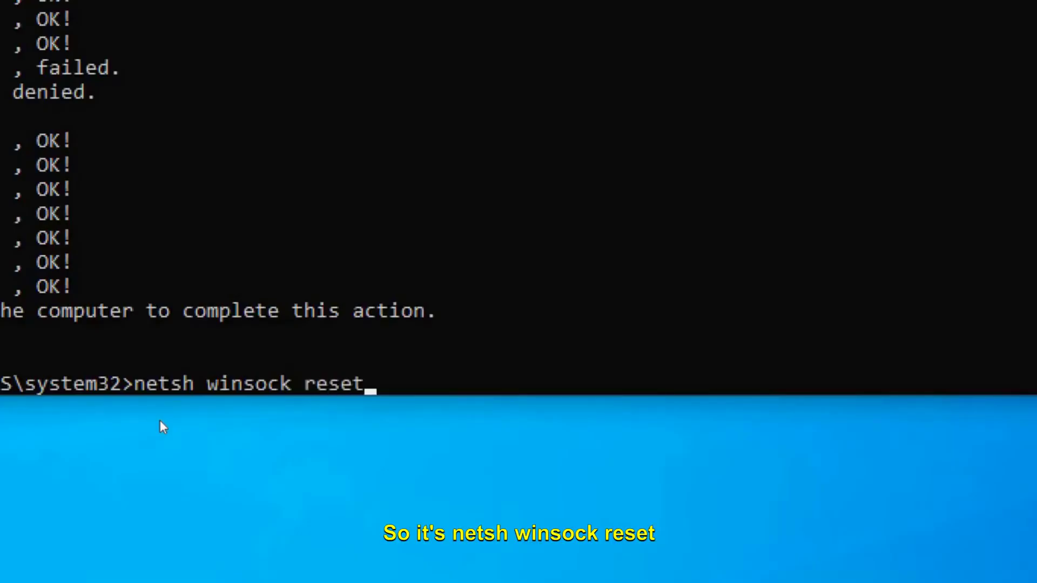
key("Return")
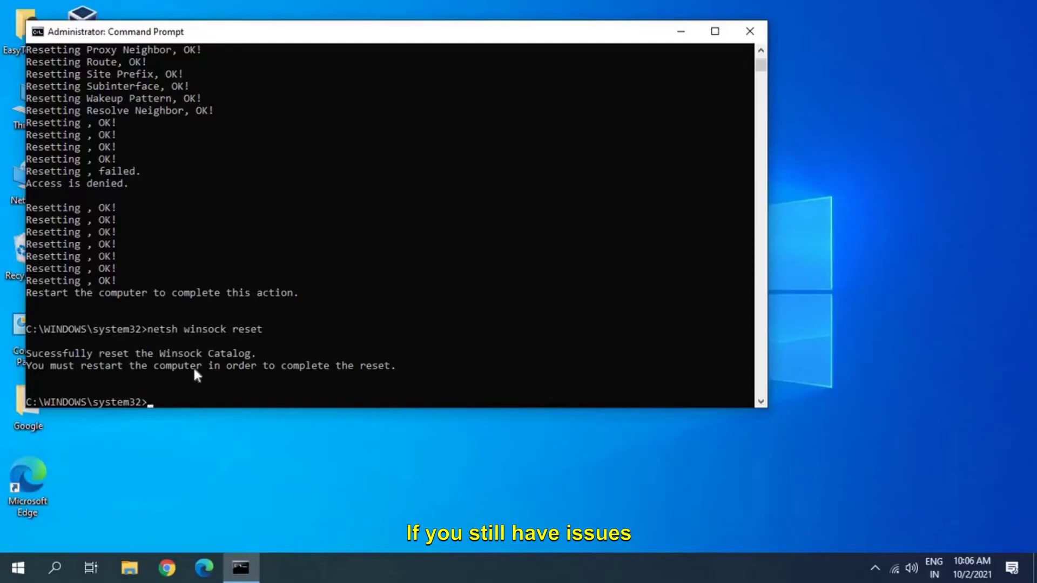
left_click(744, 36)
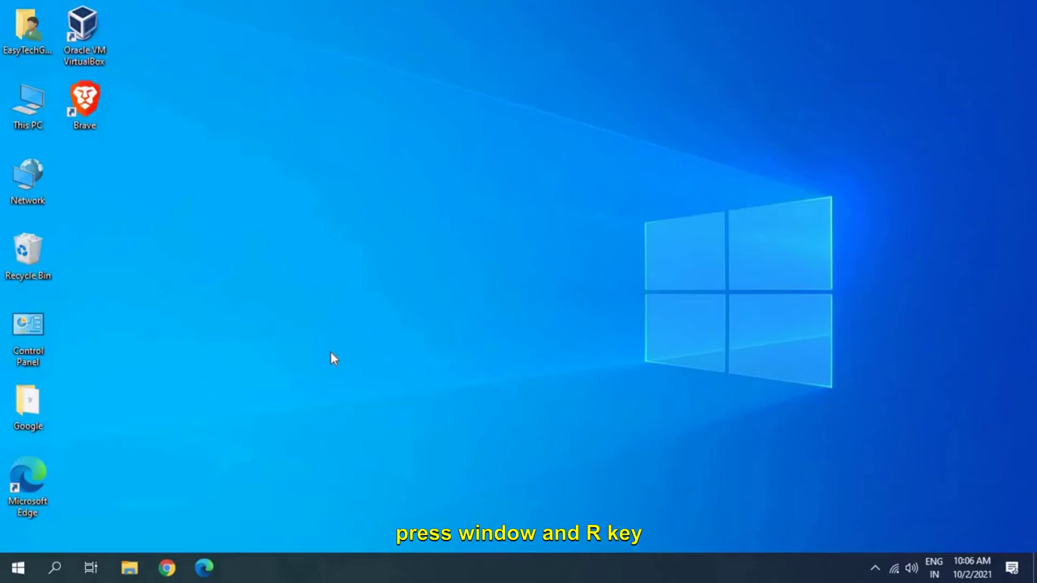
Step: Open the Network Connections window with the Run command ncpa.cpl
key("super+r")
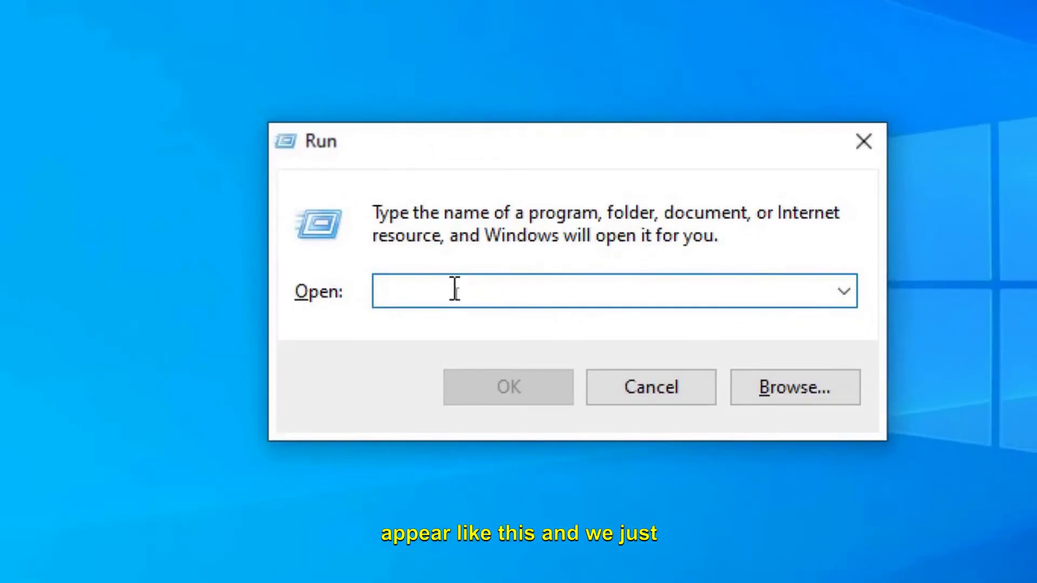
type("ncpa")
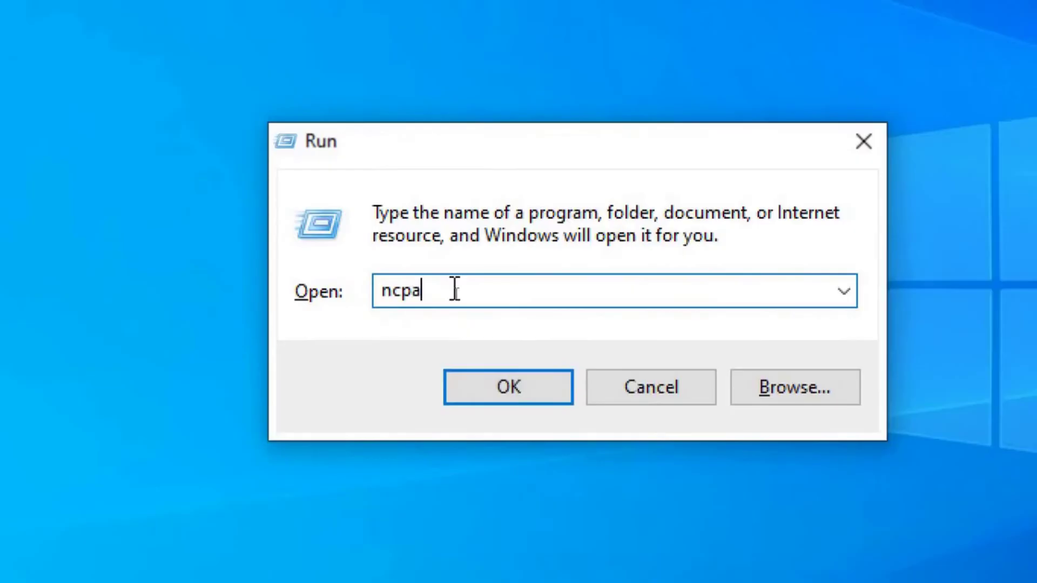
type(".cpl")
key("Return")
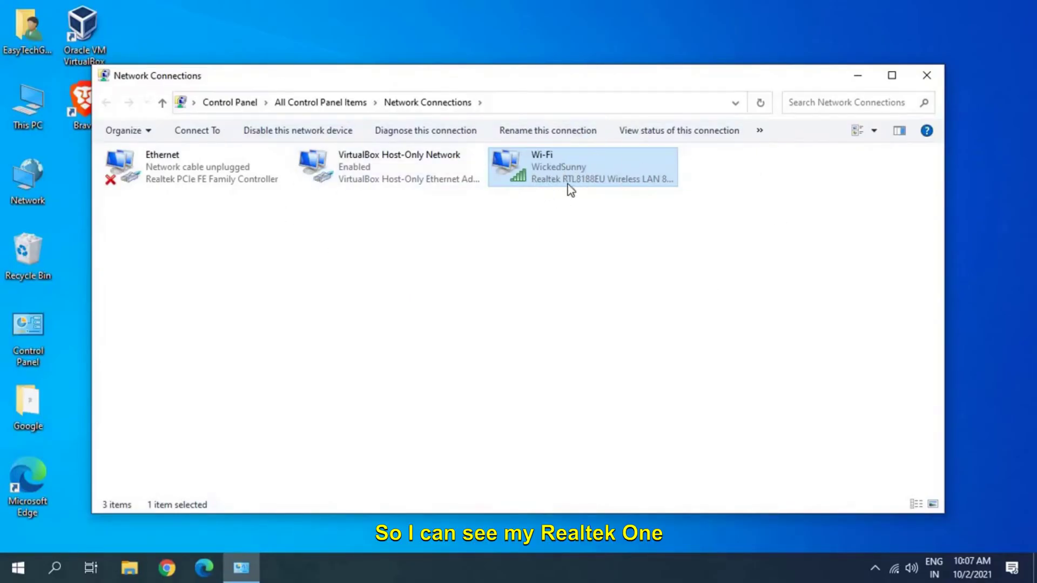
Step: Open the Wi-Fi connection's properties and bring up the settings of Internet Protocol Version 4 (TCP/IPv4)
right_click(533, 163)
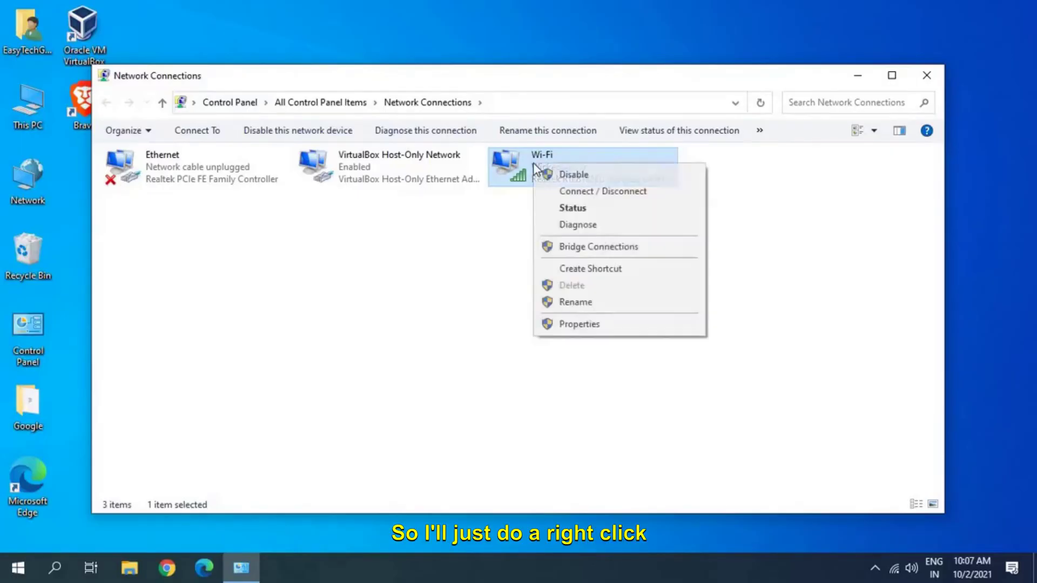
left_click(567, 325)
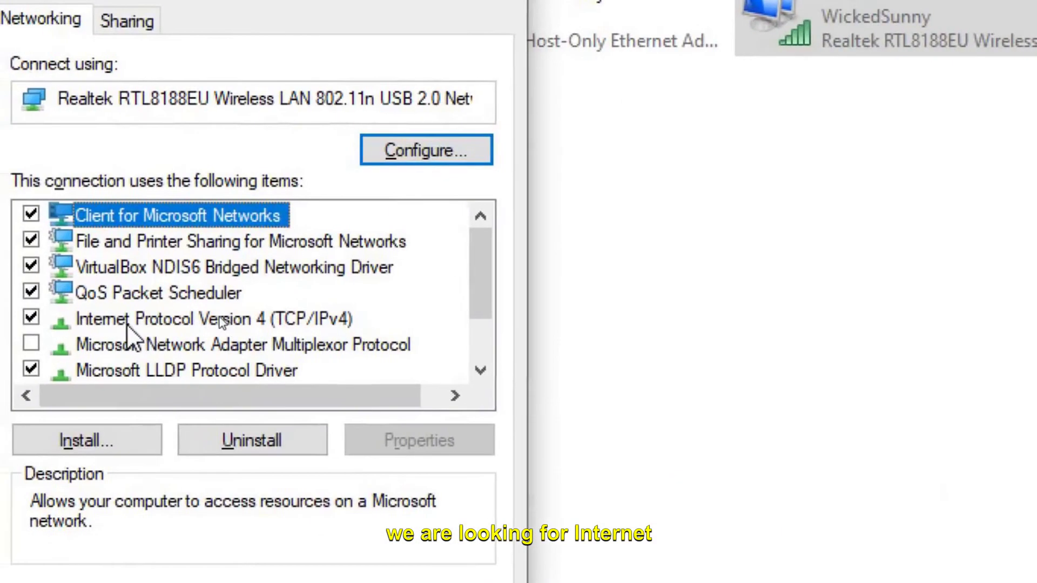
left_click(277, 322)
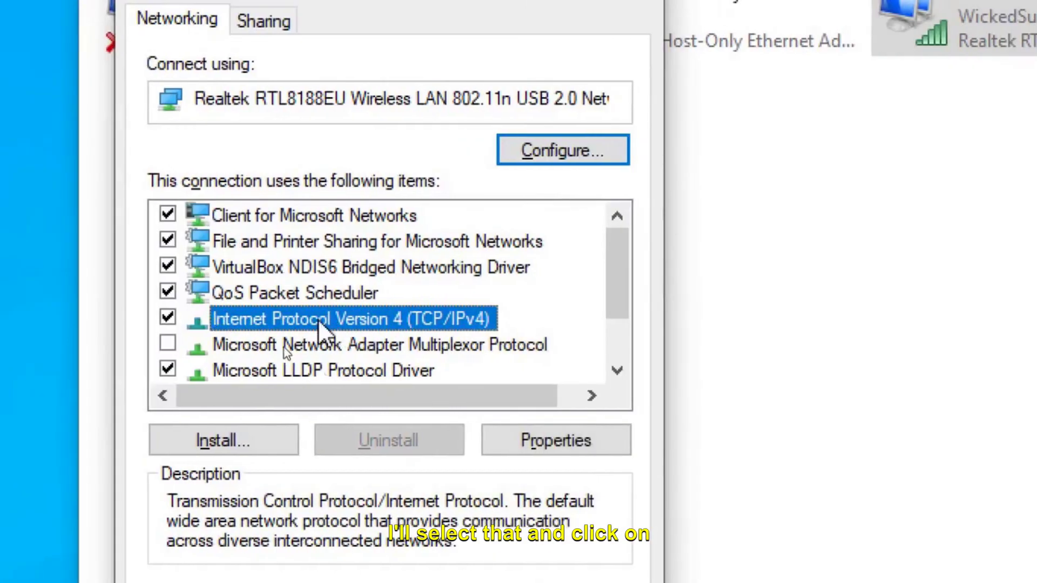
left_click(594, 447)
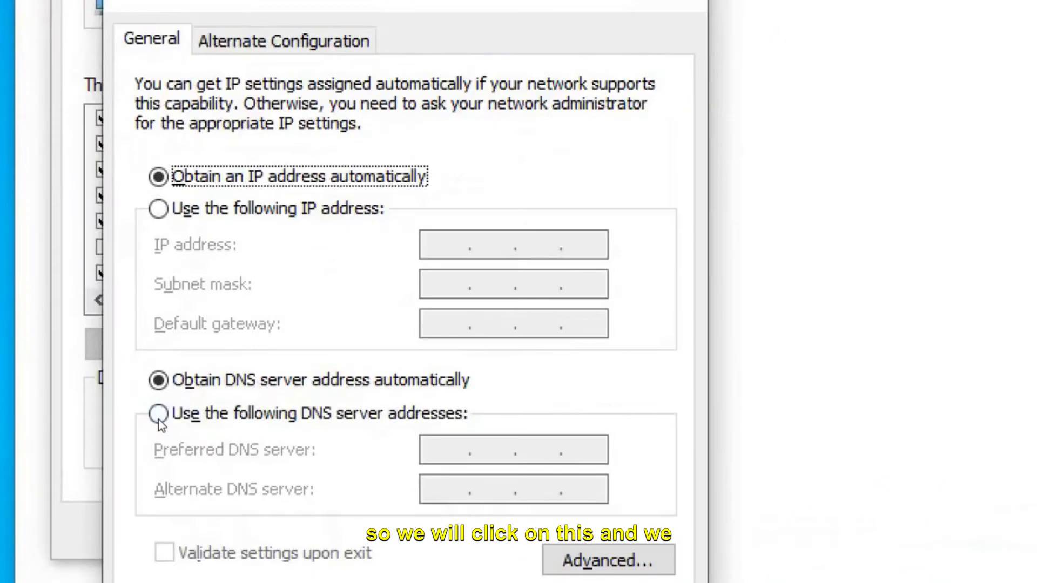
Step: Set the preferred DNS server to 8.8.8.8 and the alternate to 8.8.4.4, confirm both dialogs, and close Network Connections
left_click(163, 413)
left_click(432, 450)
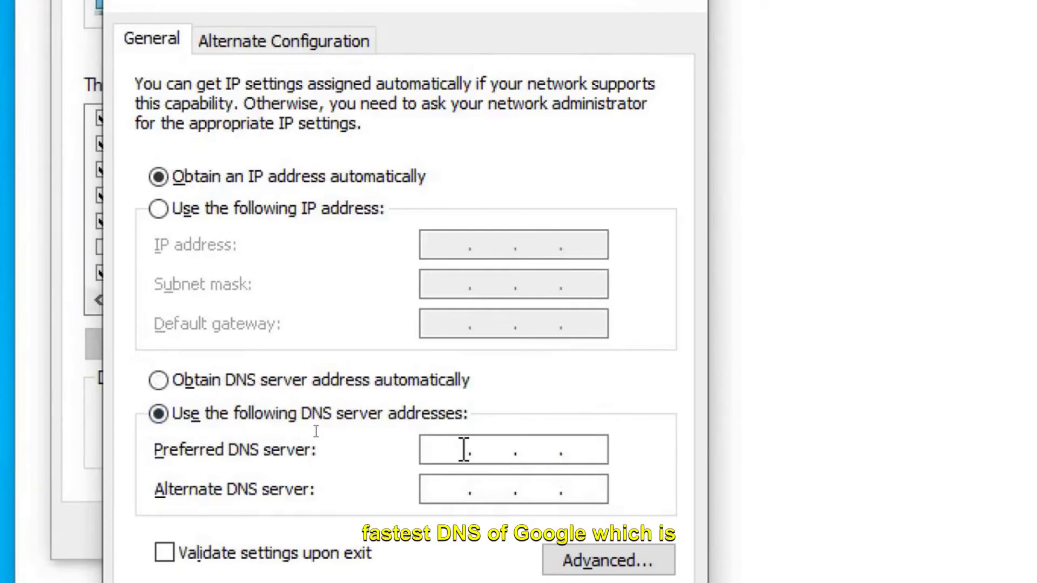
type("8.")
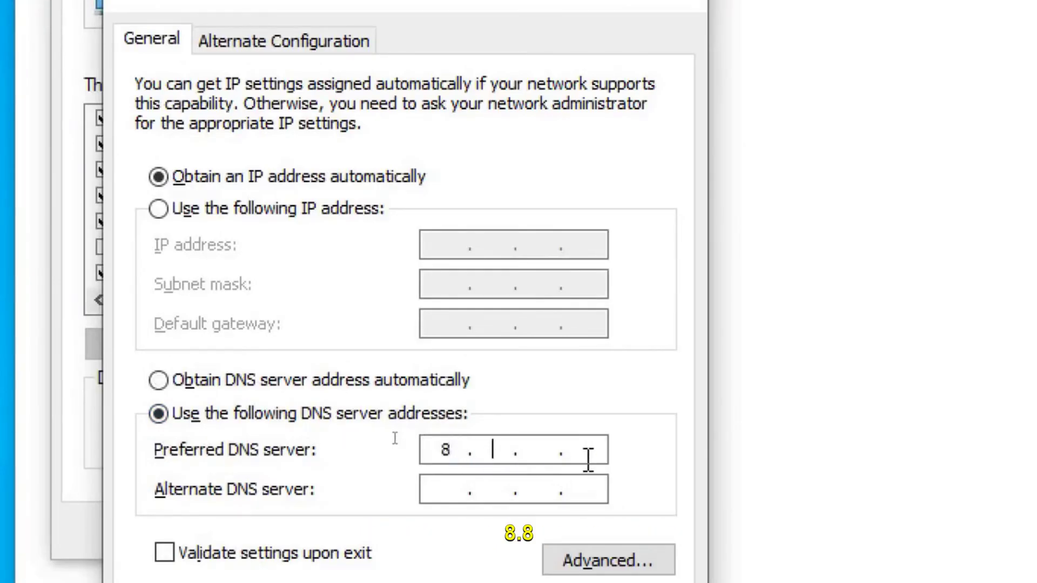
type("8.8.8")
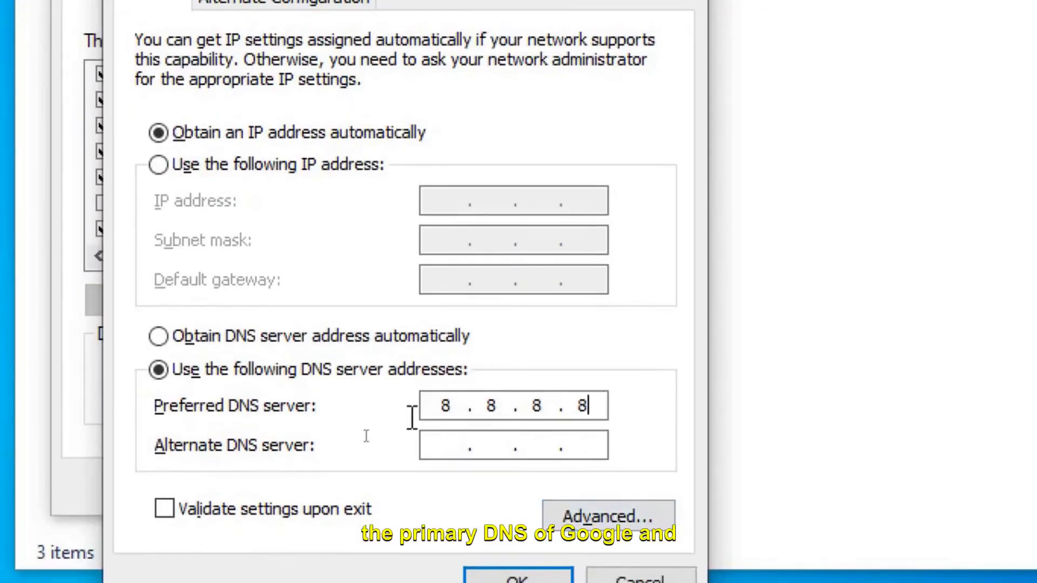
left_click(451, 446)
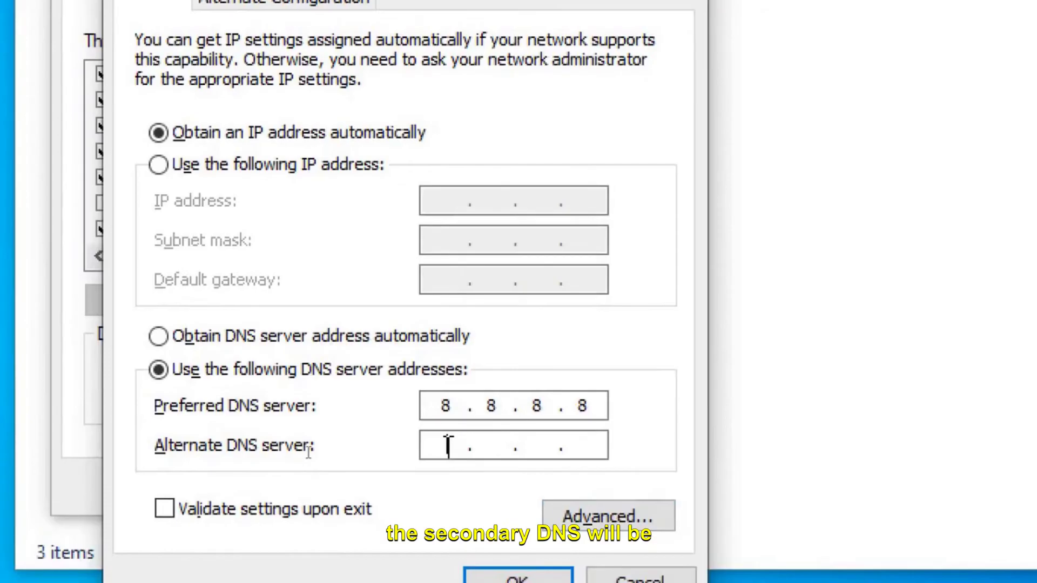
type("8.8.4.4")
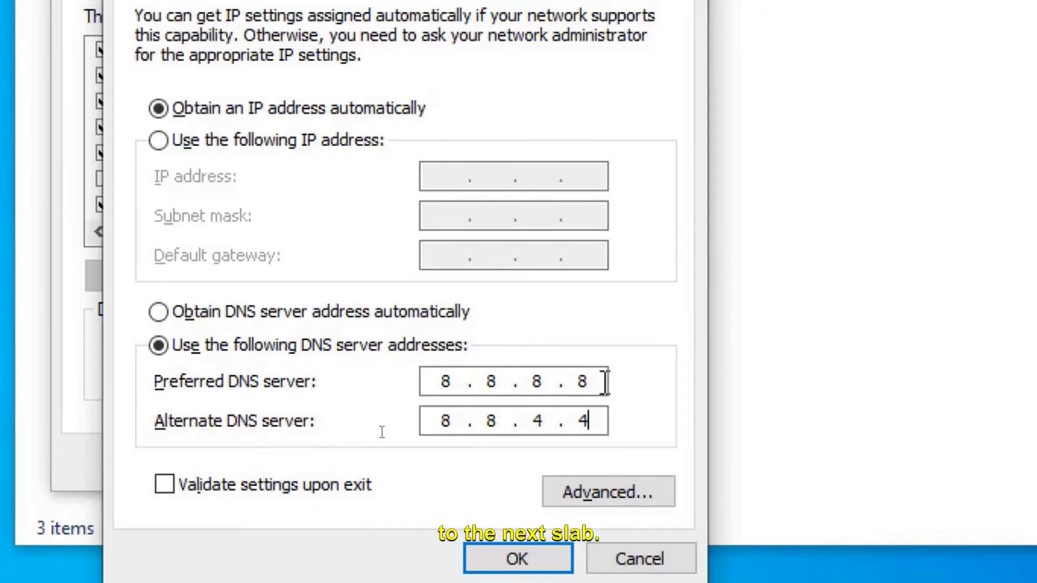
left_click(568, 390)
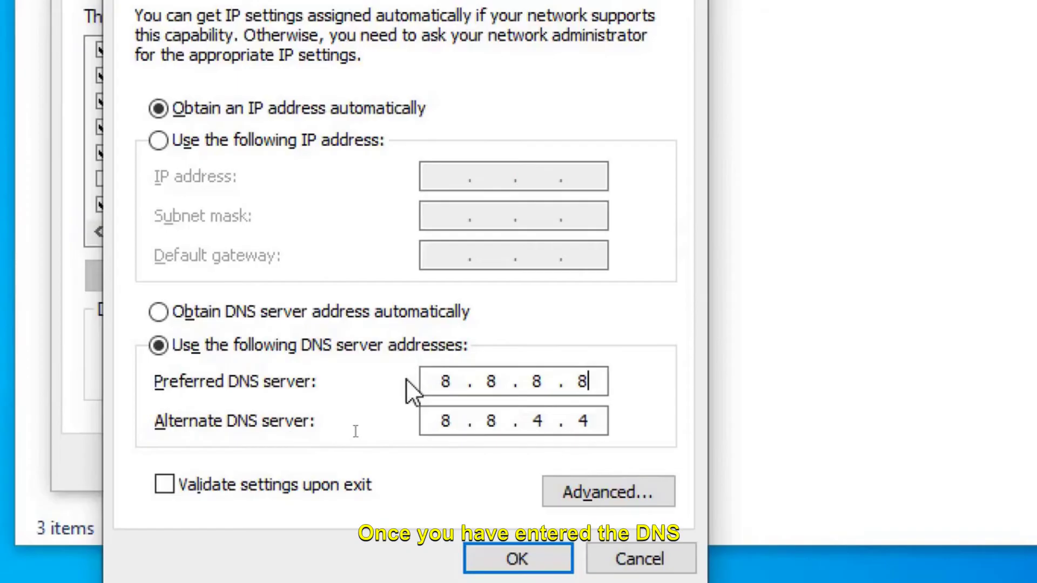
left_click(530, 523)
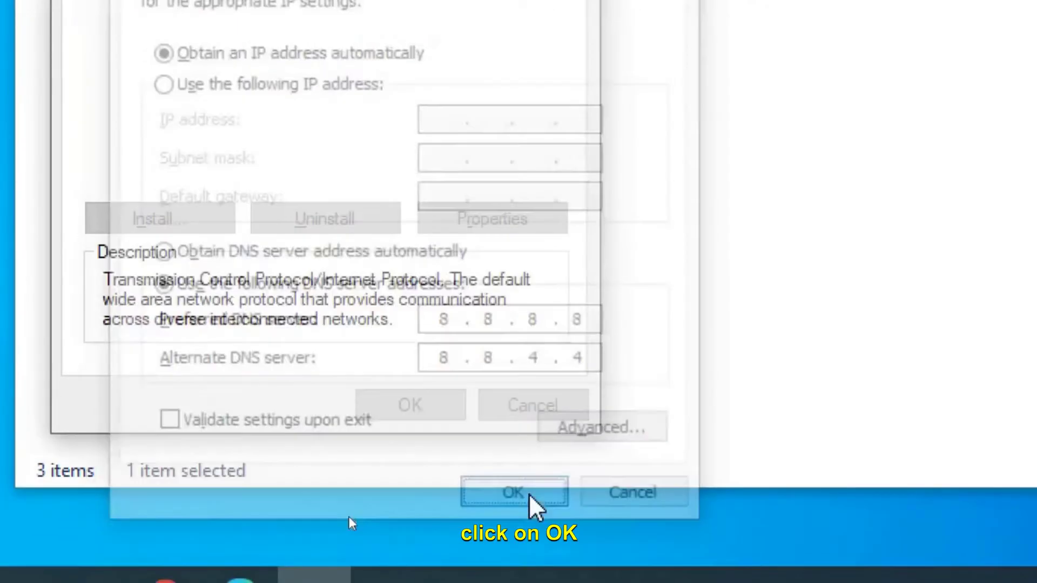
left_click(413, 408)
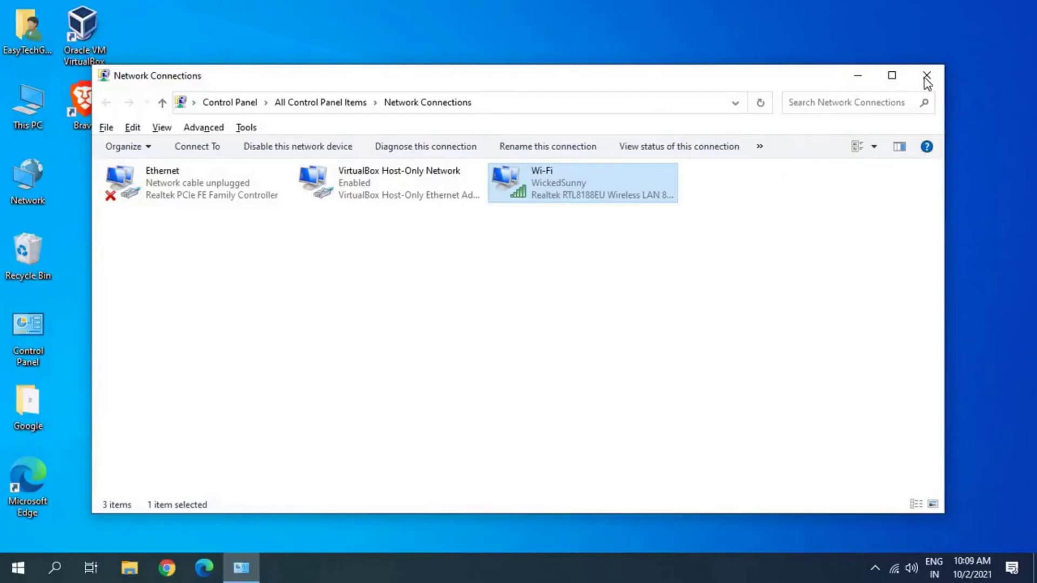
key("alt")
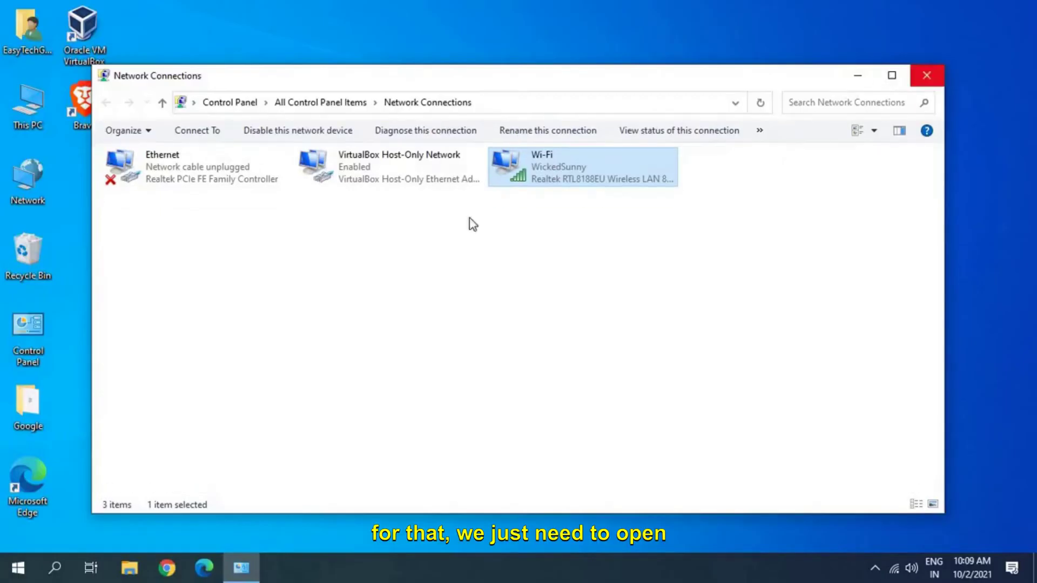
left_click(924, 84)
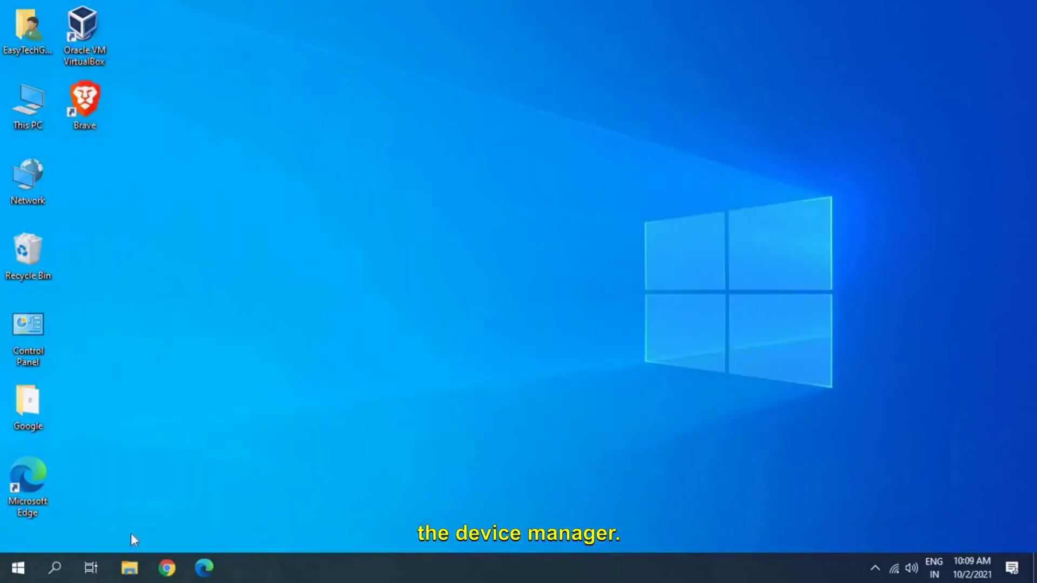
Step: Open Device Manager and expand the Network adapters category
right_click(17, 566)
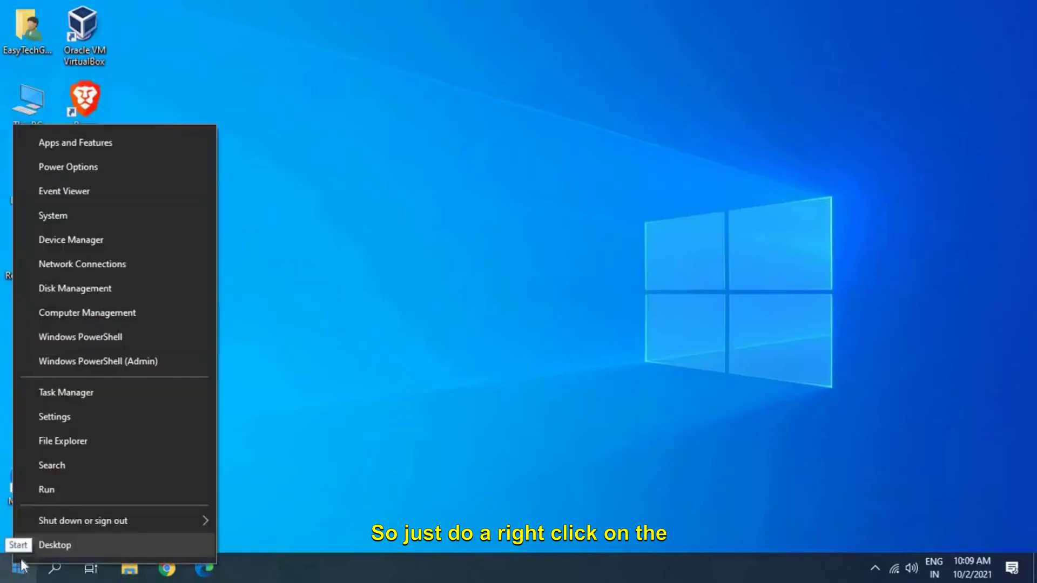
left_click(60, 244)
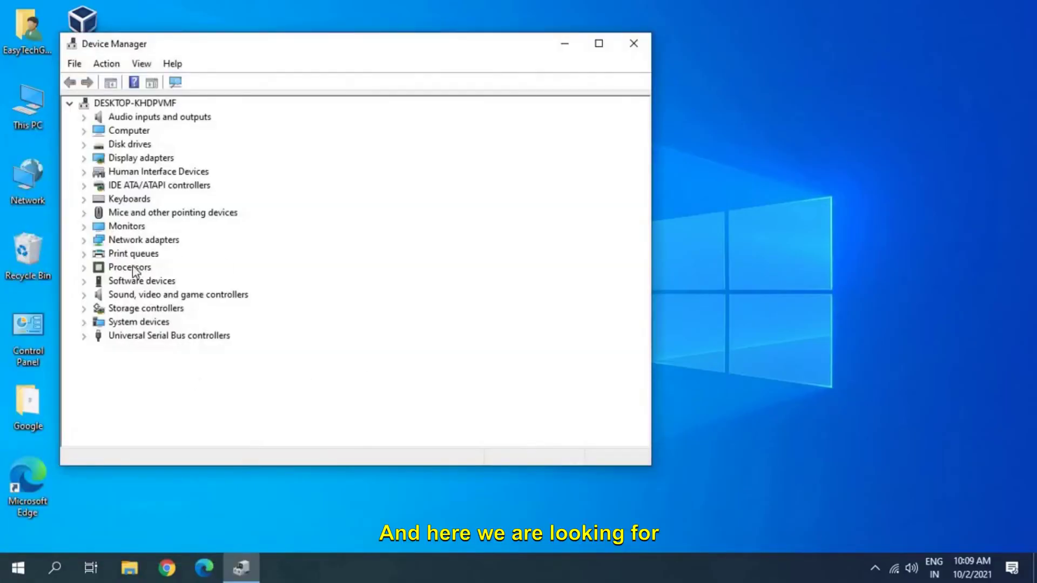
left_click(83, 240)
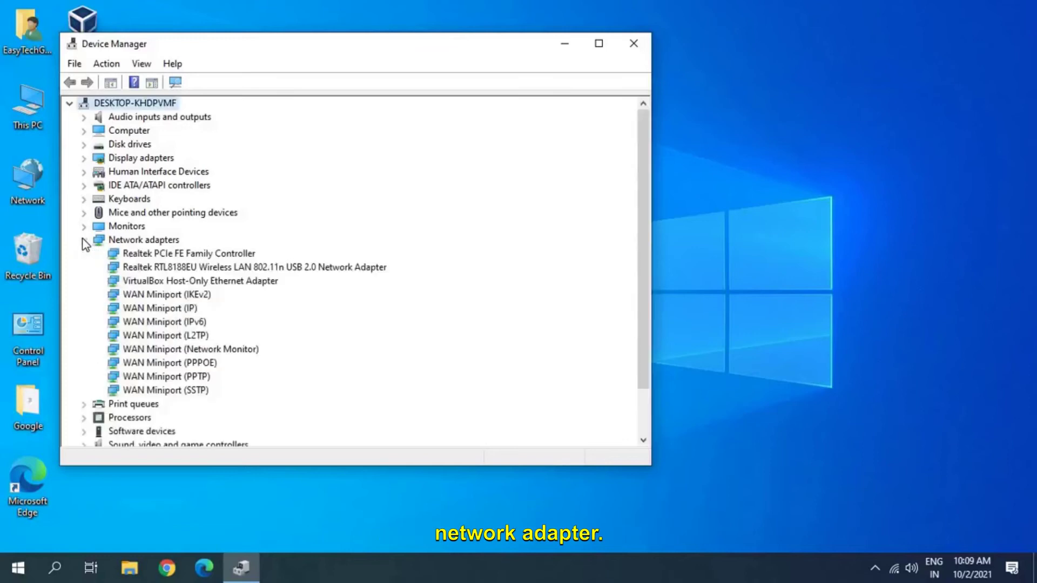
Step: Run an automatic driver search for the Realtek RTL8188EU Wireless LAN adapter and close the update wizard
left_click(190, 270)
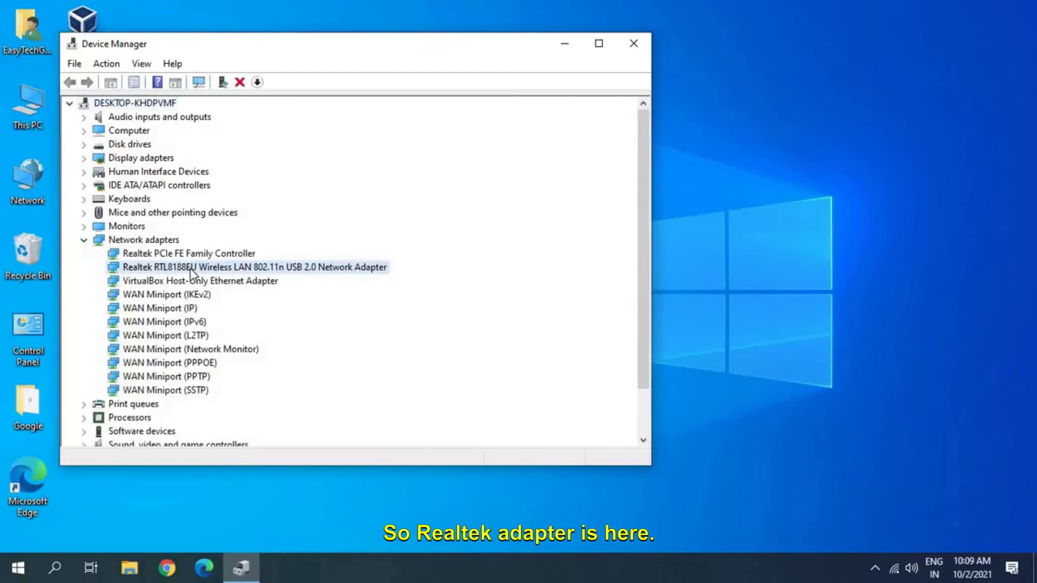
right_click(192, 271)
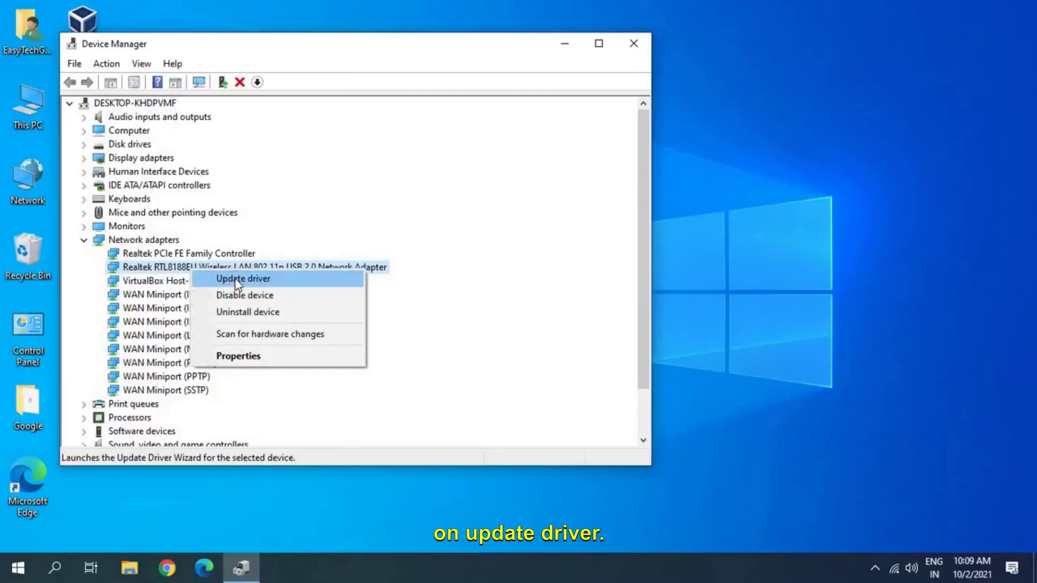
left_click(237, 281)
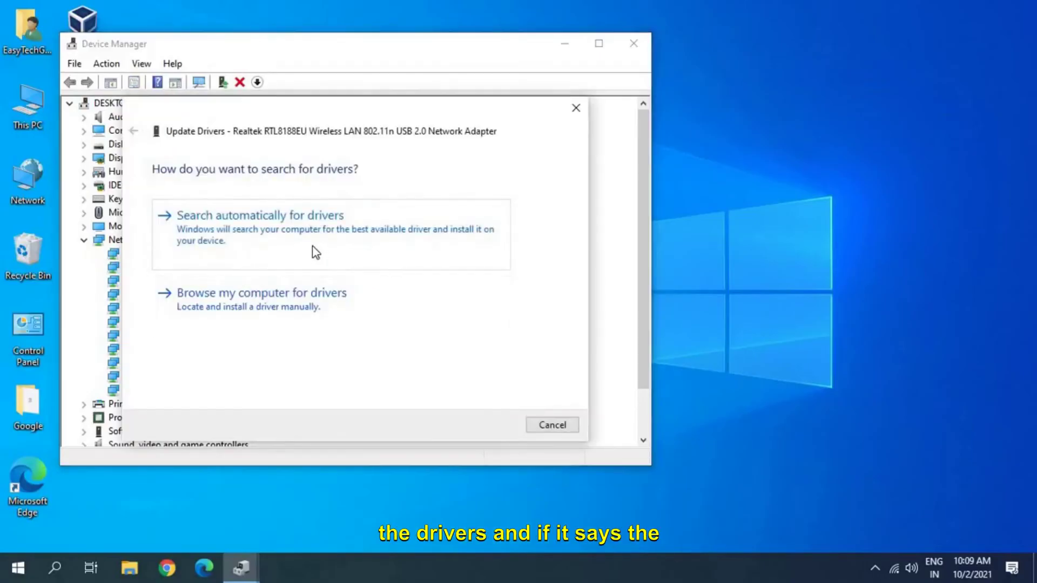
left_click(316, 252)
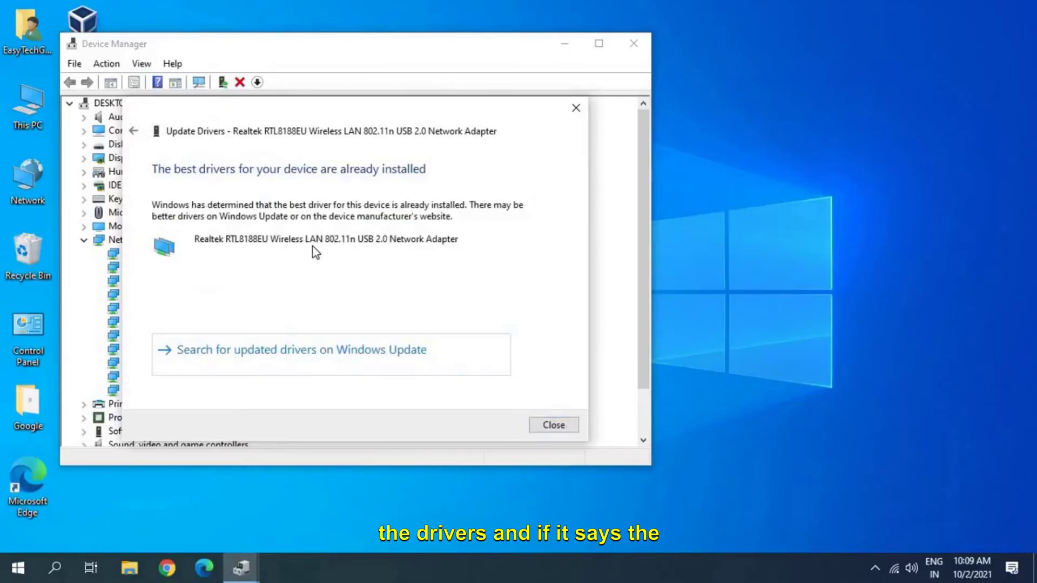
left_click(541, 432)
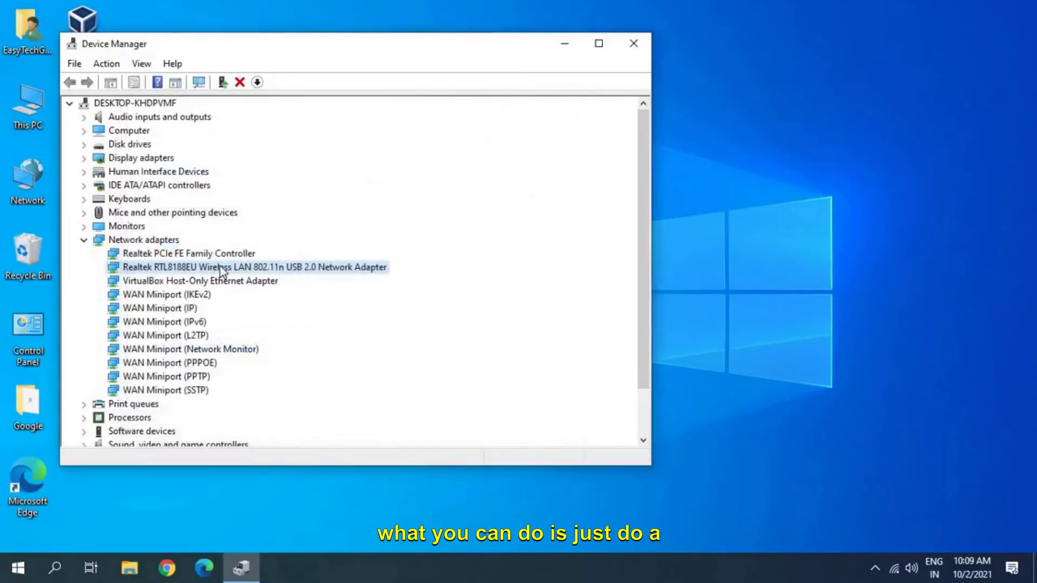
right_click(221, 266)
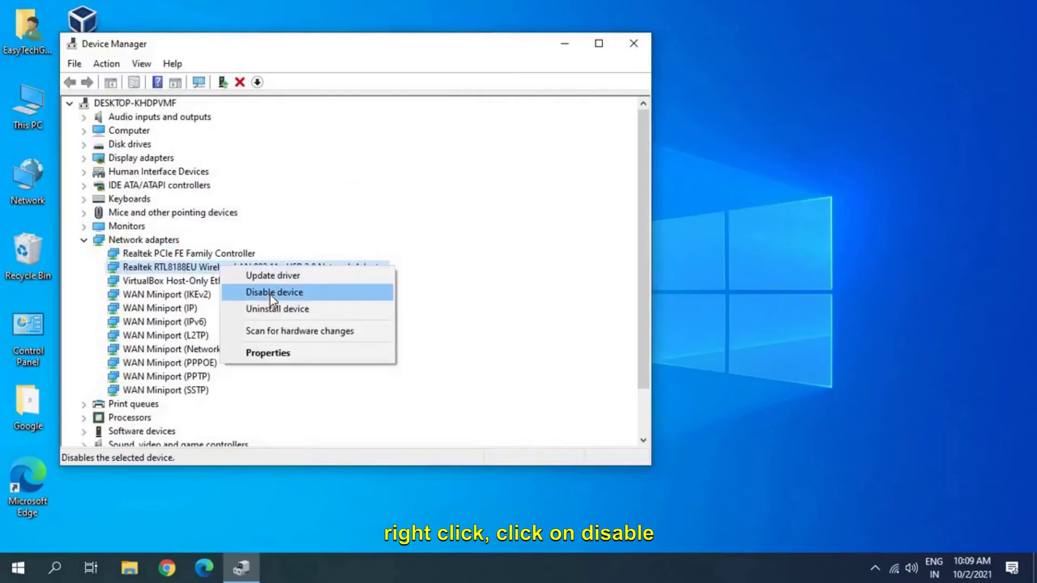
left_click(401, 262)
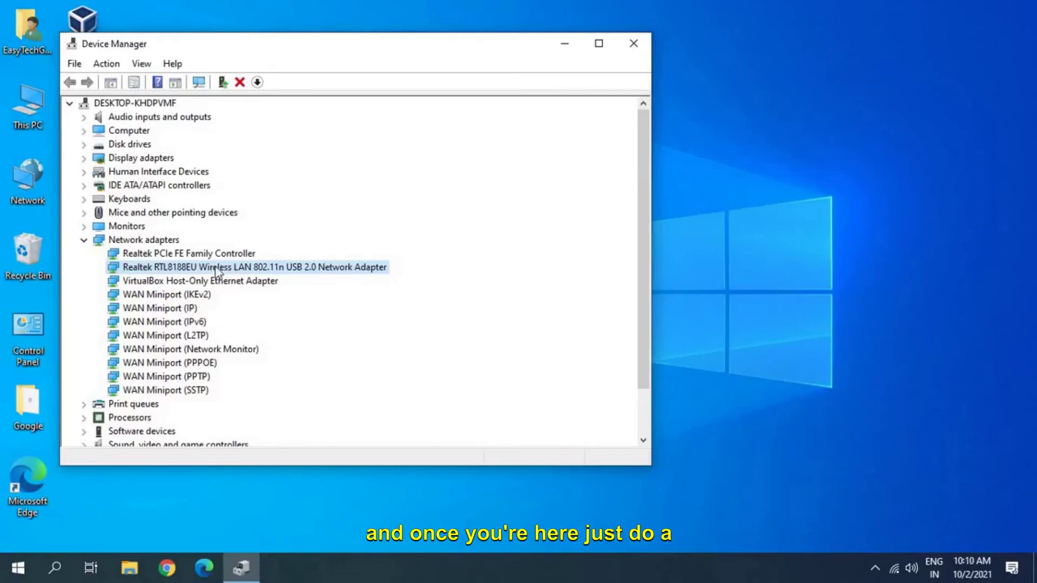
Step: Start a manual driver update for the Realtek RTL8188EU adapter and choose the Realtek Semiconductor Corp. driver from the compatible drivers on the computer
right_click(235, 267)
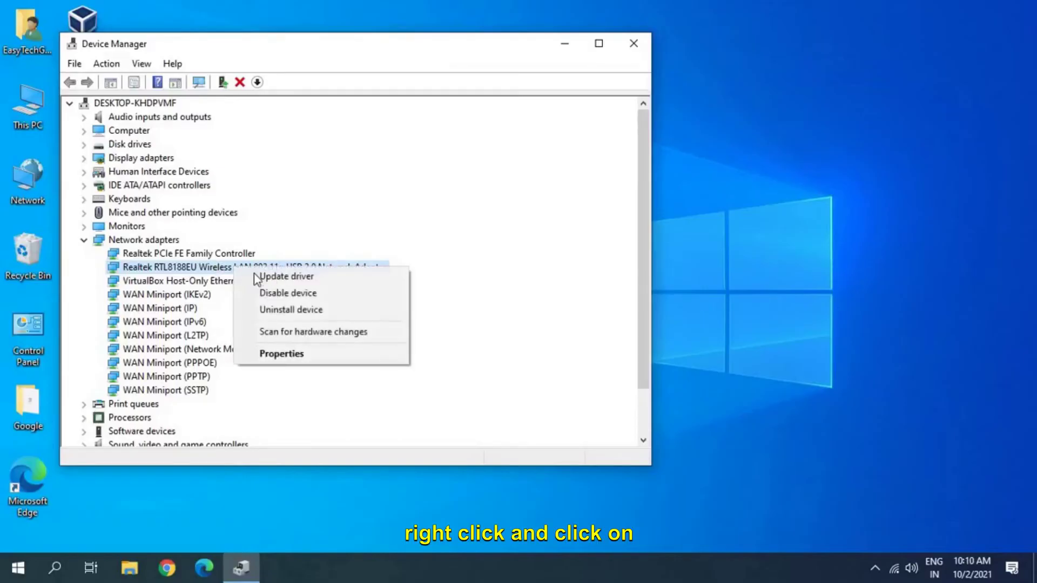
left_click(270, 276)
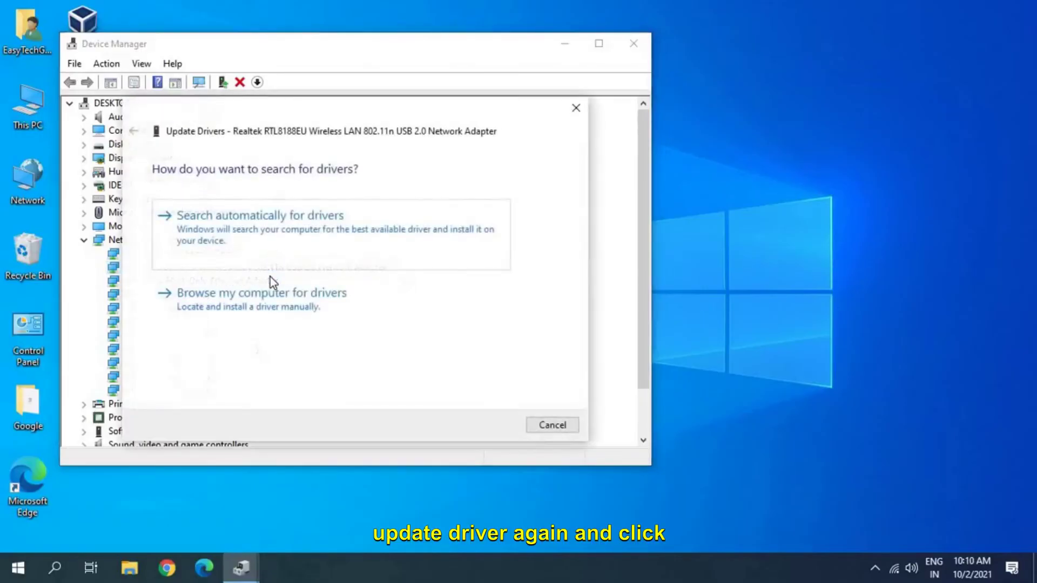
left_click(293, 305)
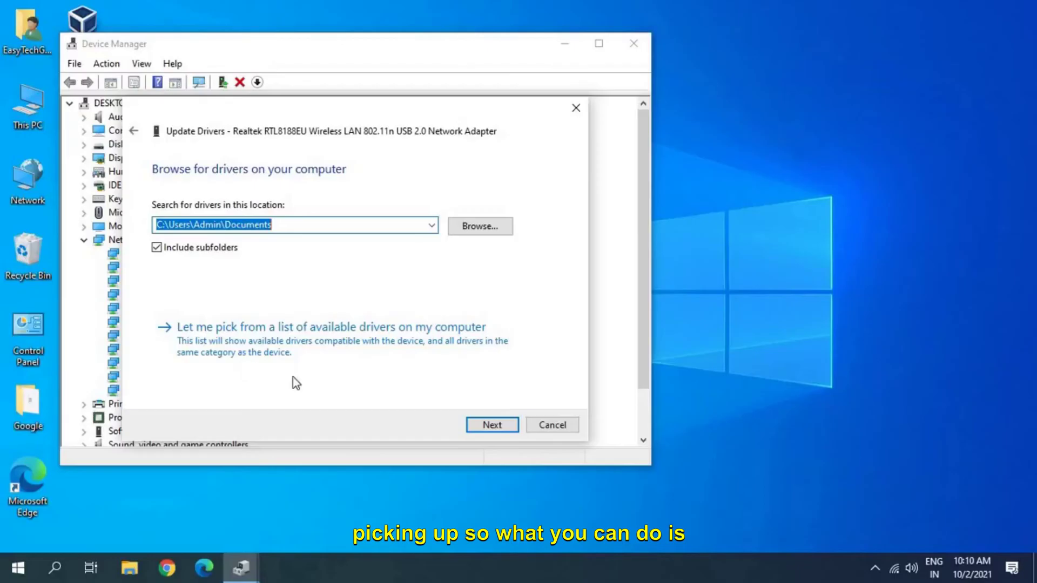
left_click(342, 346)
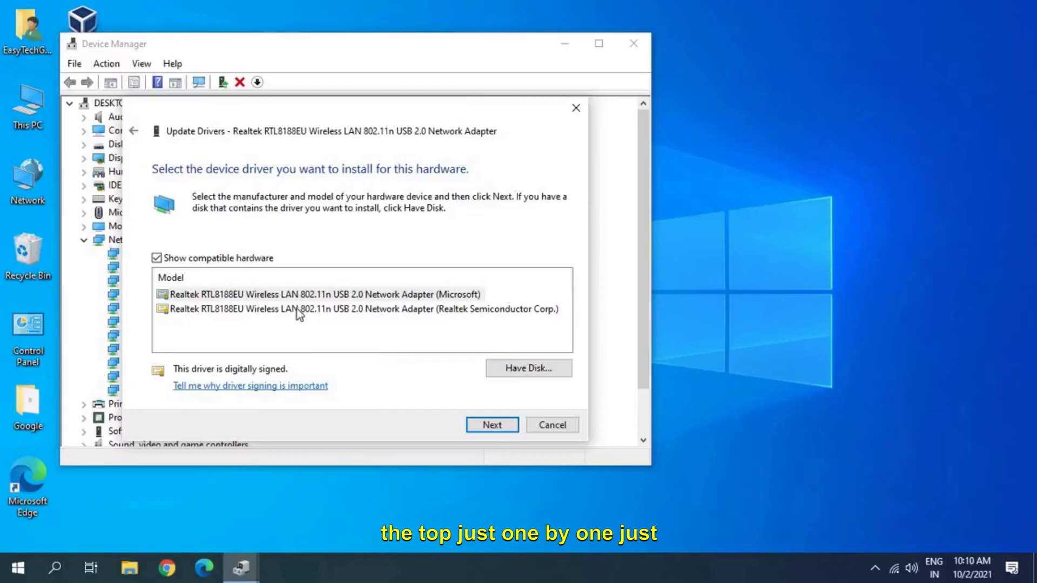
left_click(295, 330)
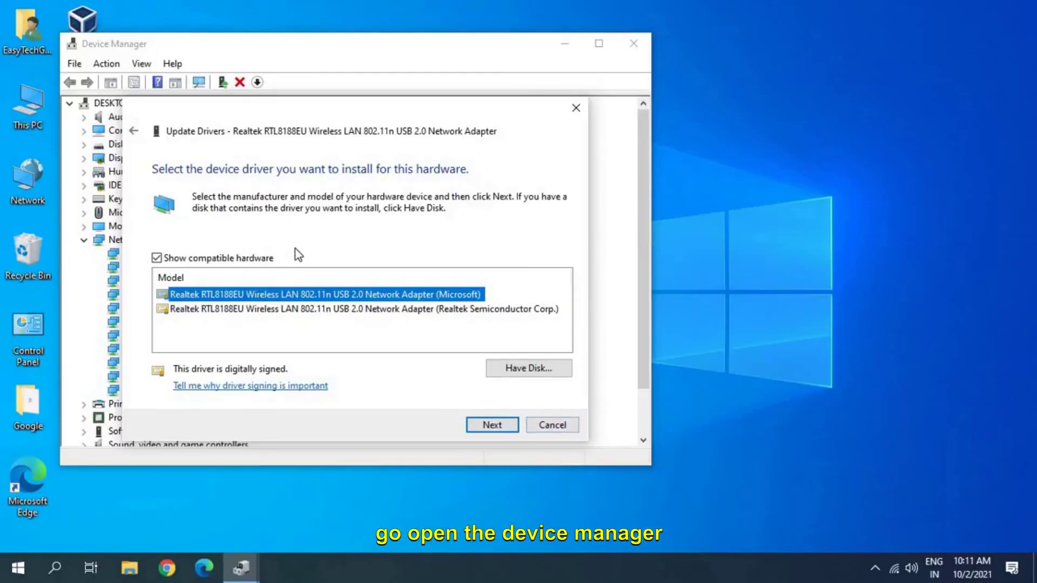
left_click(297, 313)
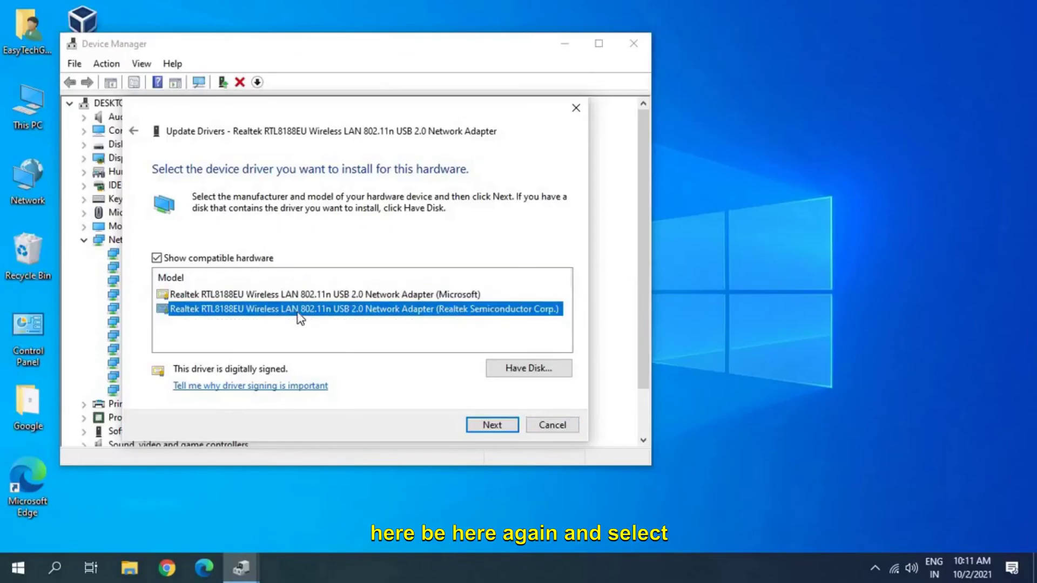
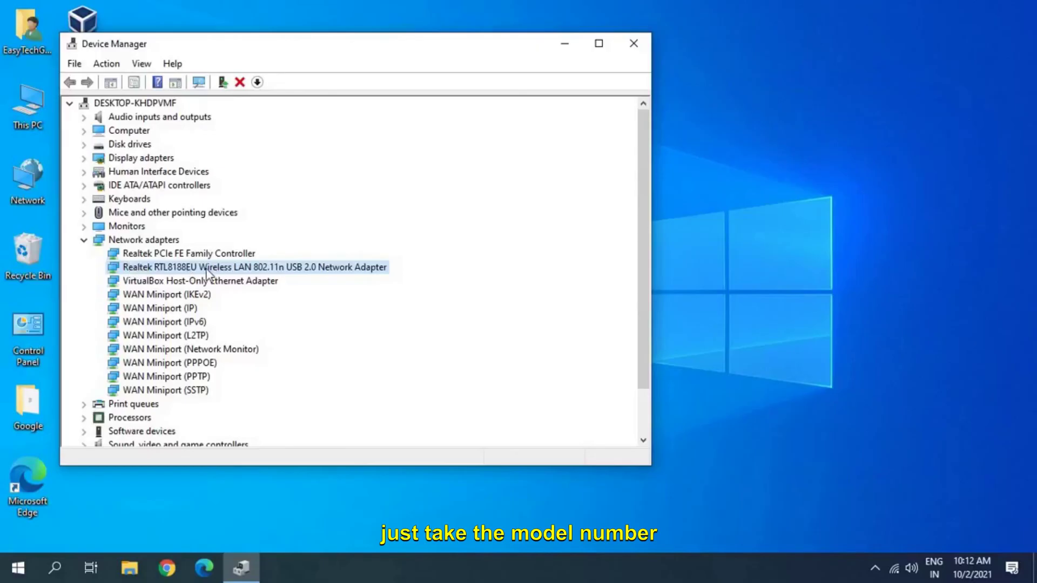
Step: Switch to Microsoft Edge, move its window clear of the adapter list, and search the web for "realtek rtl8188cu wifi driver"
left_click(199, 572)
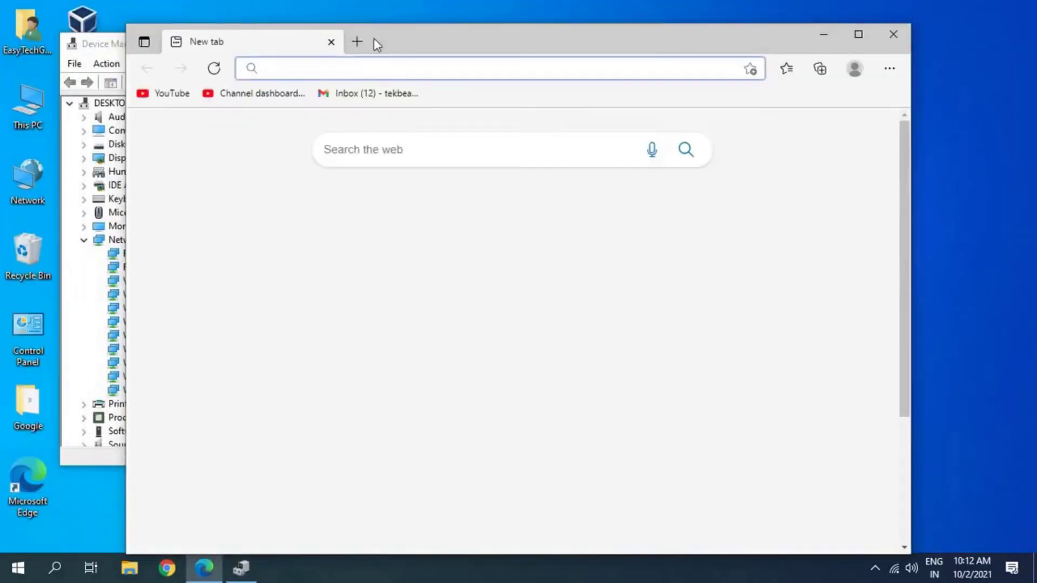
left_click_drag(464, 36, 549, 51)
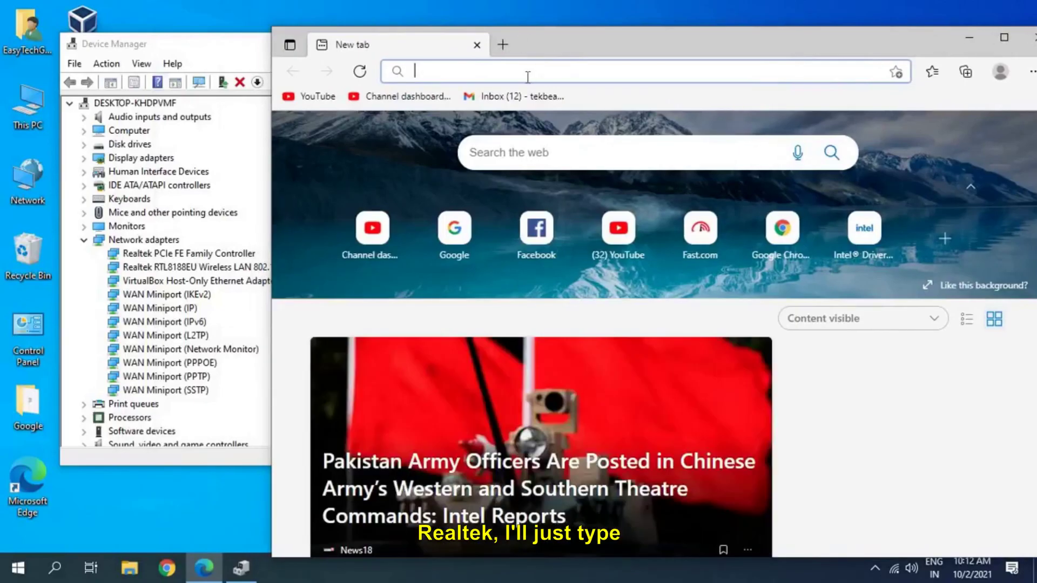
left_click(528, 74)
type("realtek rtl8188eu dr")
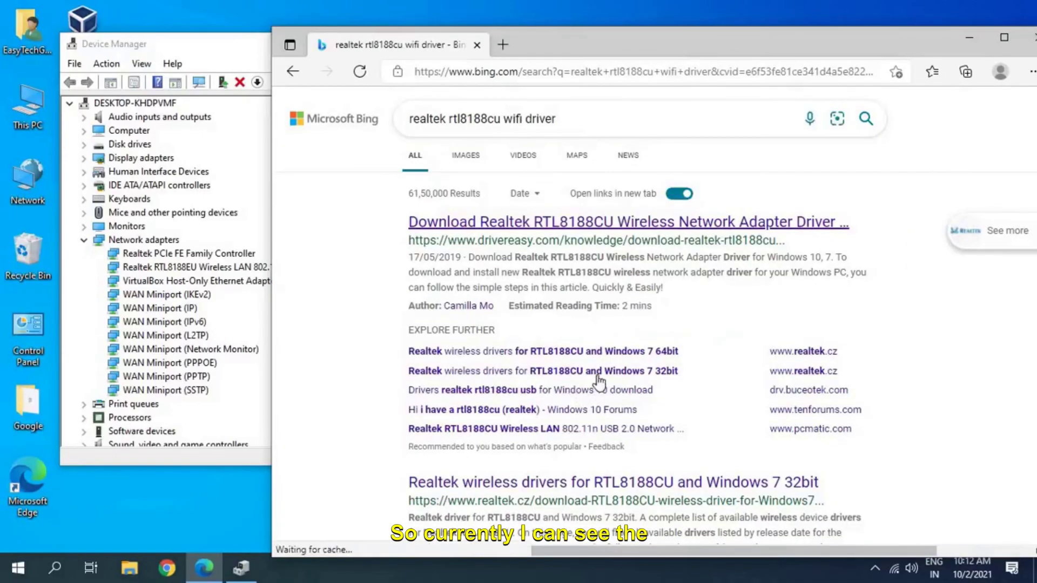
Step: Look through the search results, open the realtek.cz page for RTL8188CU and Windows 7 32bit drivers, and maximize the browser
scroll(598, 381, "down", 3)
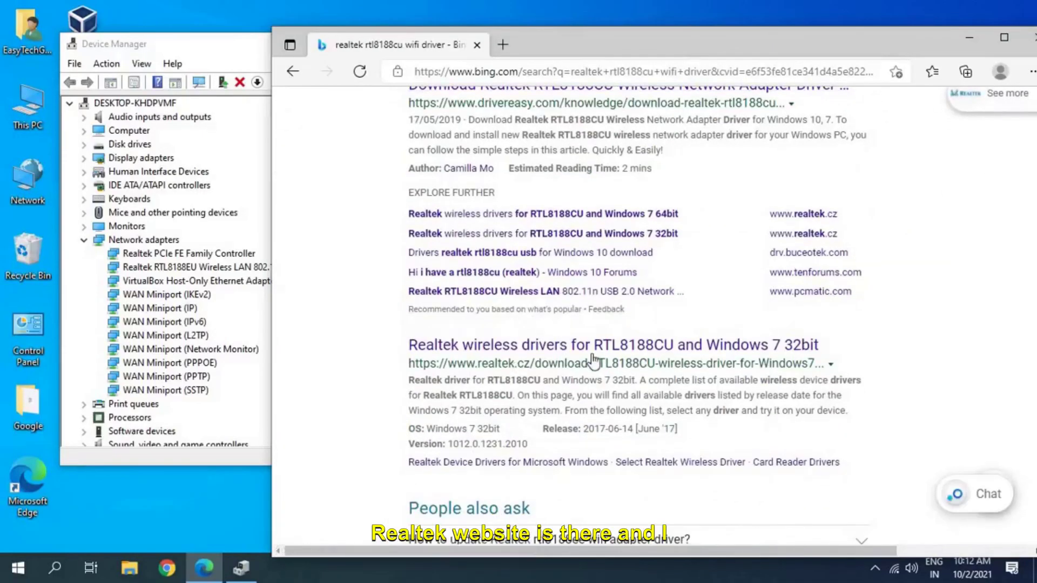
scroll(506, 242, "up", 3)
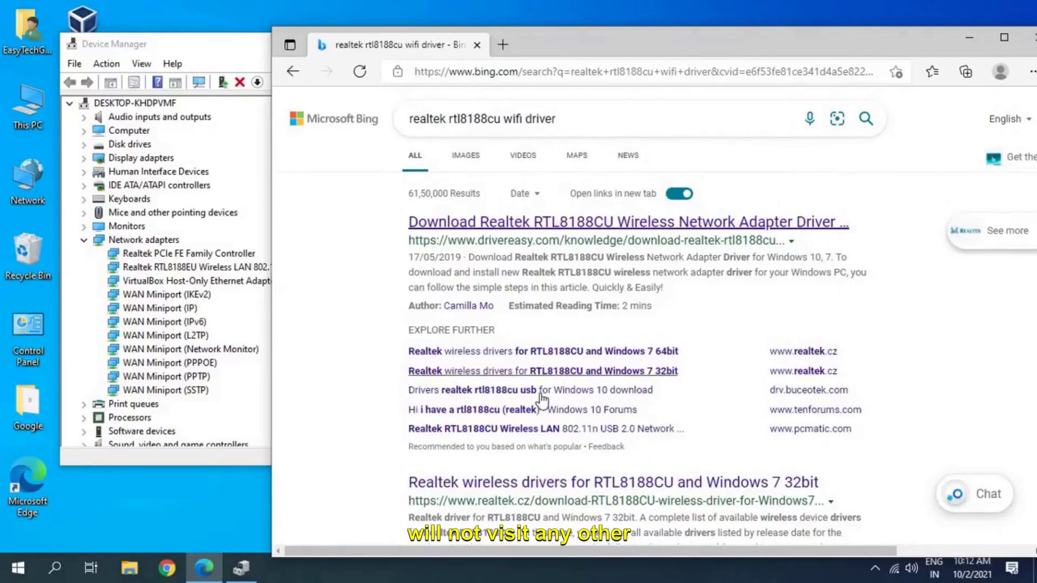
scroll(541, 401, "down", 4)
scroll(465, 396, "down", 3)
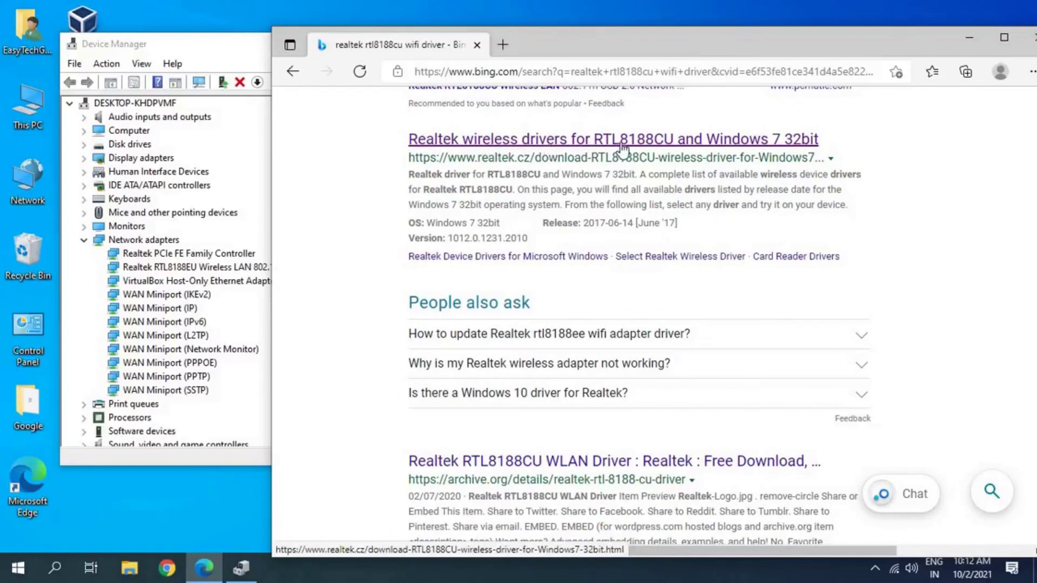
left_click(548, 143)
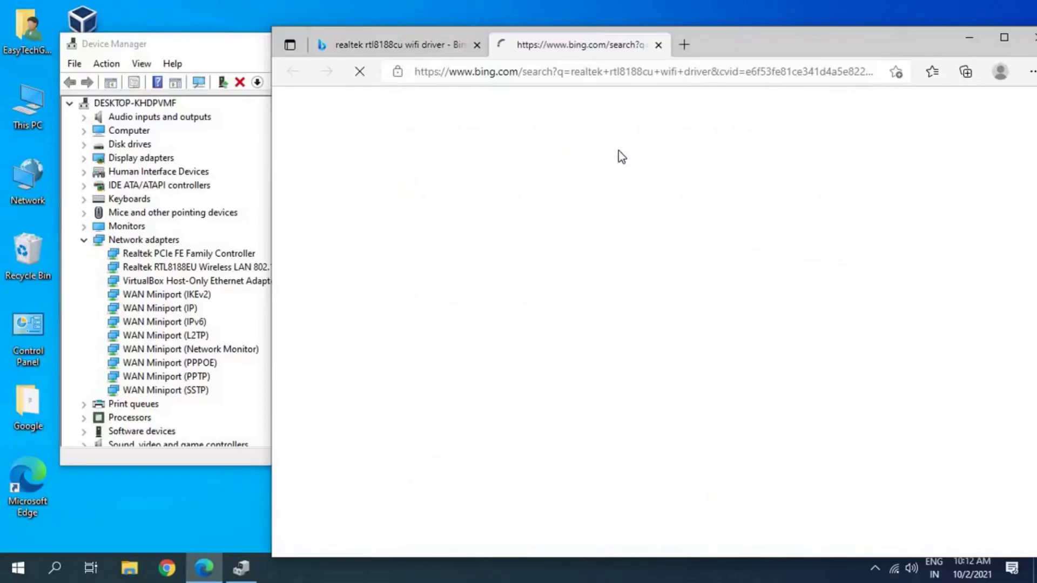
left_click(1002, 38)
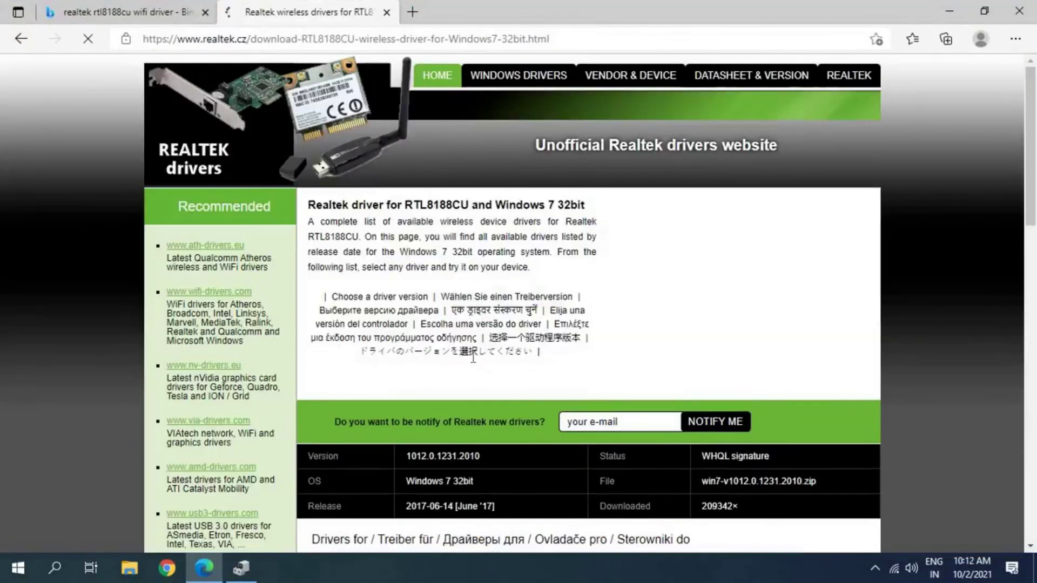
Step: Check the driver details on the Realtek page, minimize the browser, and close Device Manager
scroll(474, 357, "down", 1)
left_click_drag(406, 431, 467, 430)
left_click(947, 9)
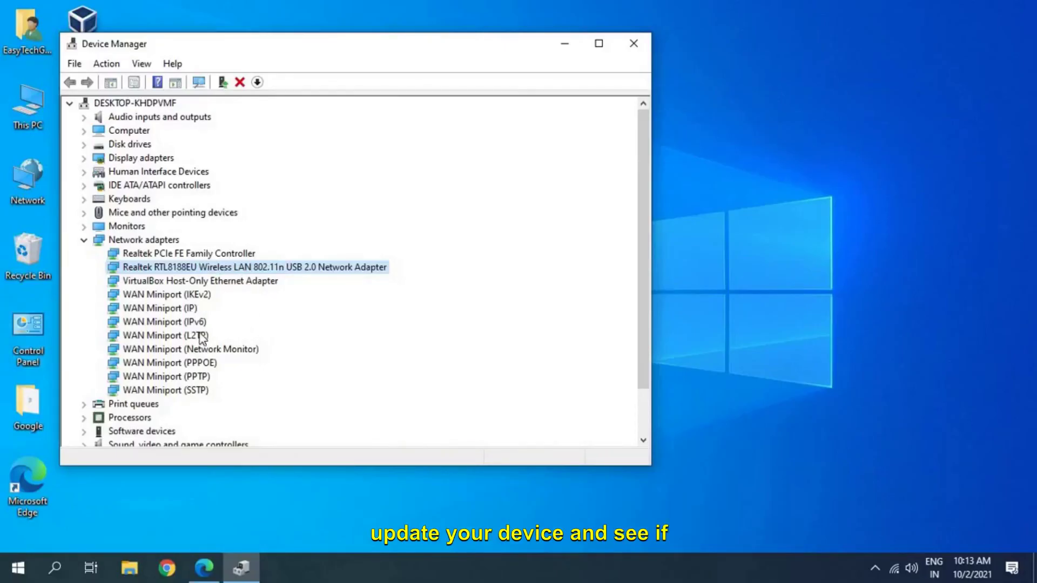
left_click(642, 44)
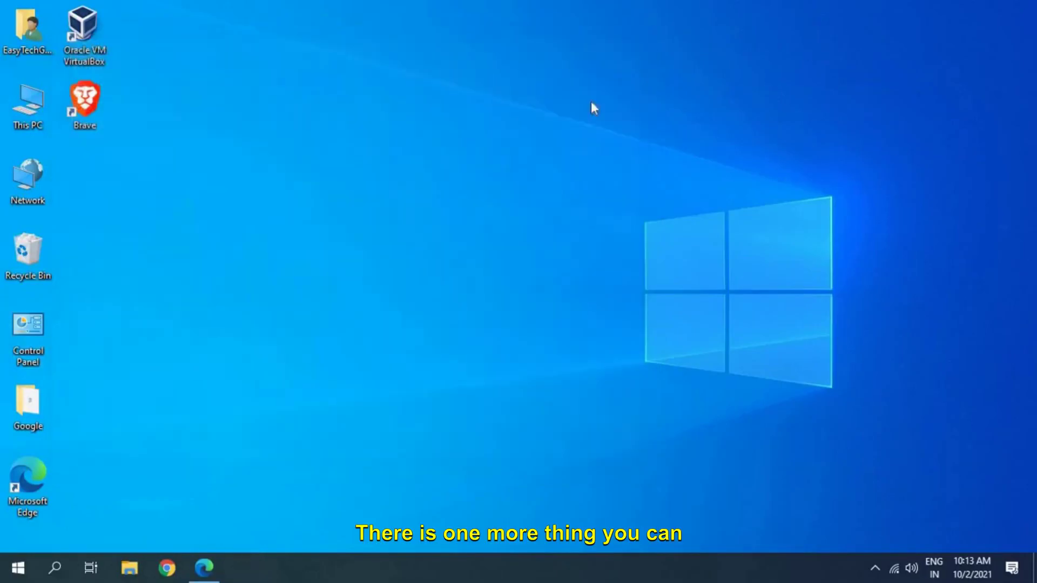
Step: Search Windows for "window" and open Windows Update settings
left_click(56, 568)
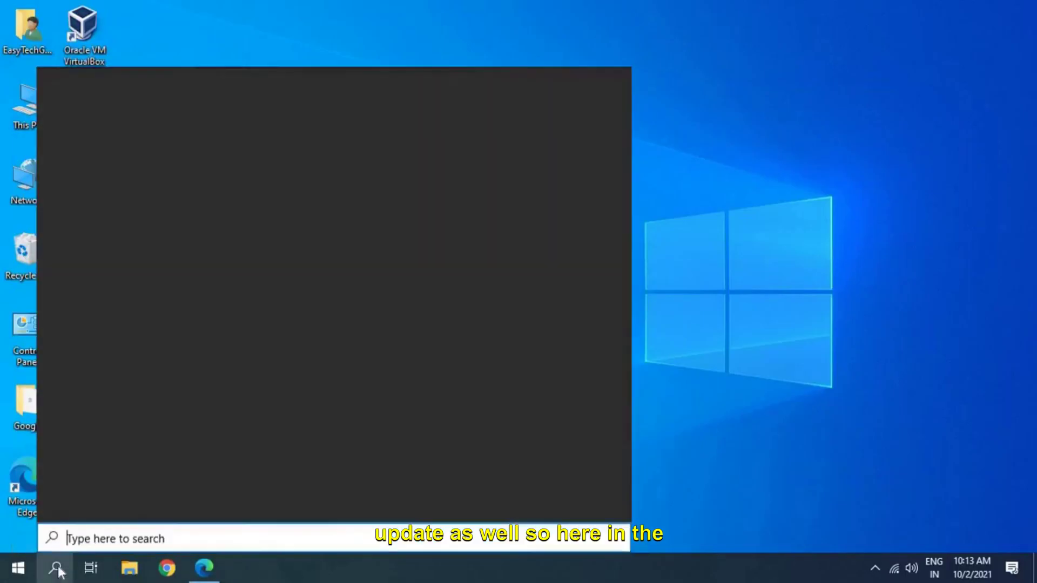
type("window")
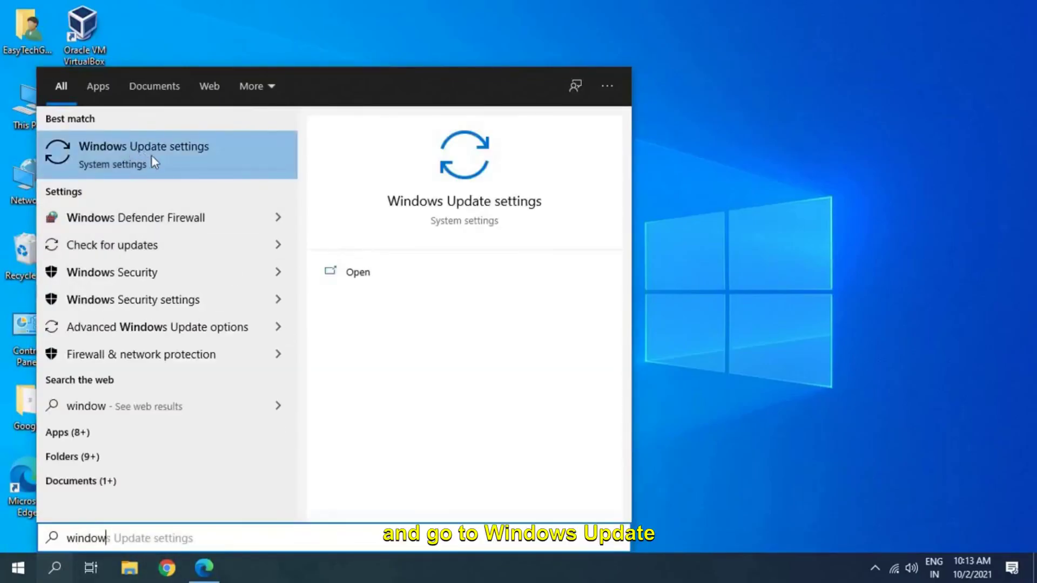
left_click(152, 157)
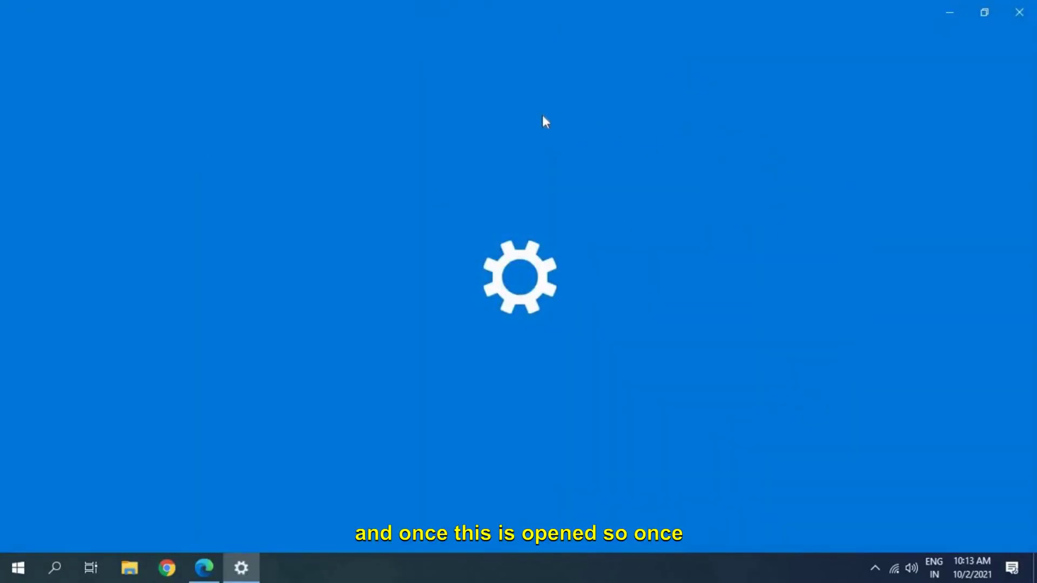